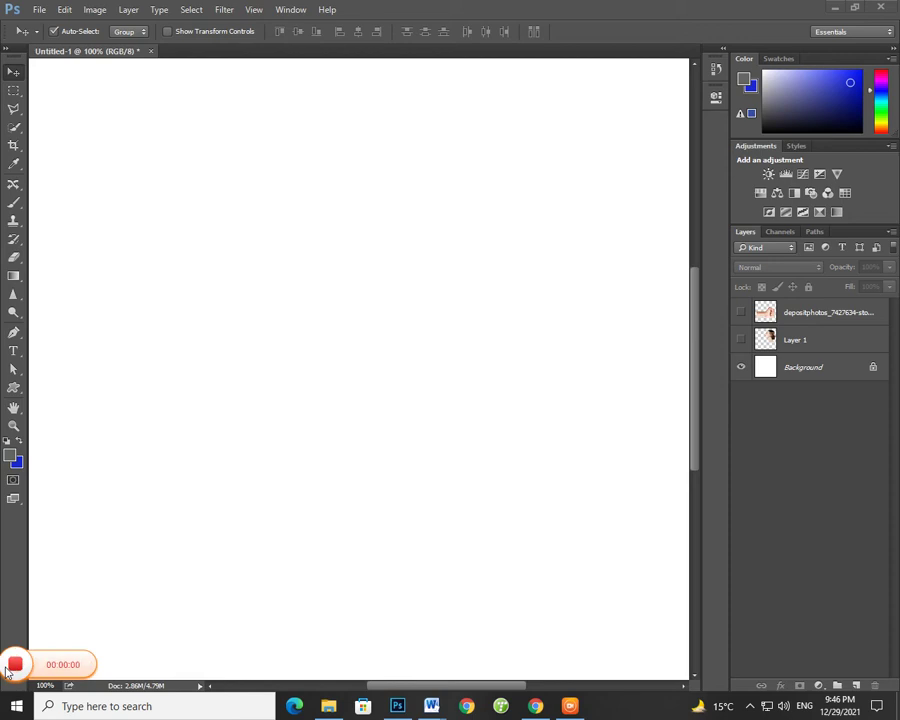
# Show the woman's profile and fist layers and move the fist up and right
pyautogui.click(741, 340)
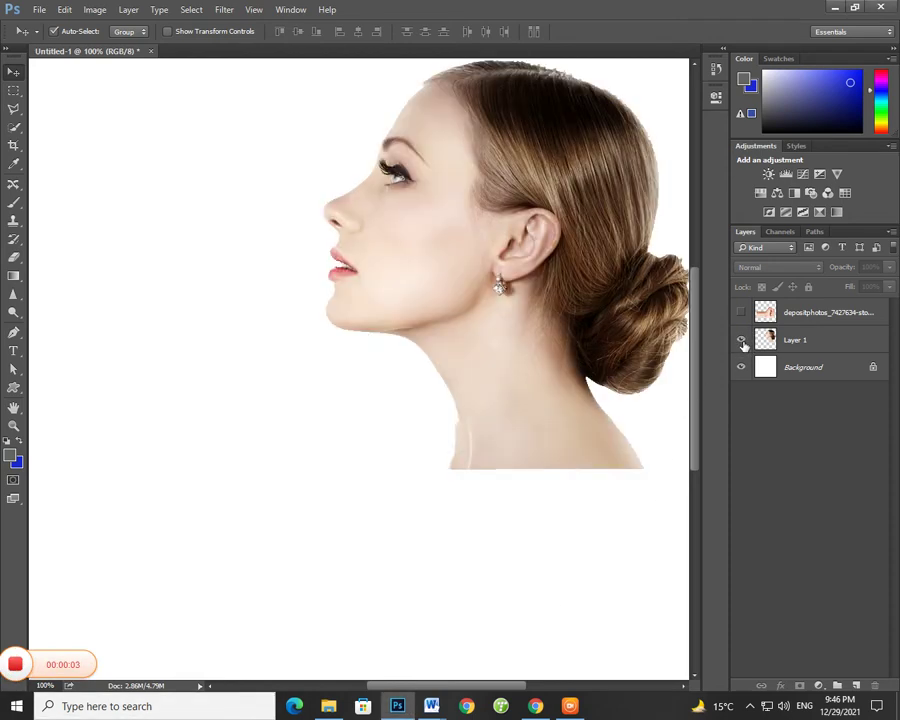
pyautogui.click(741, 313)
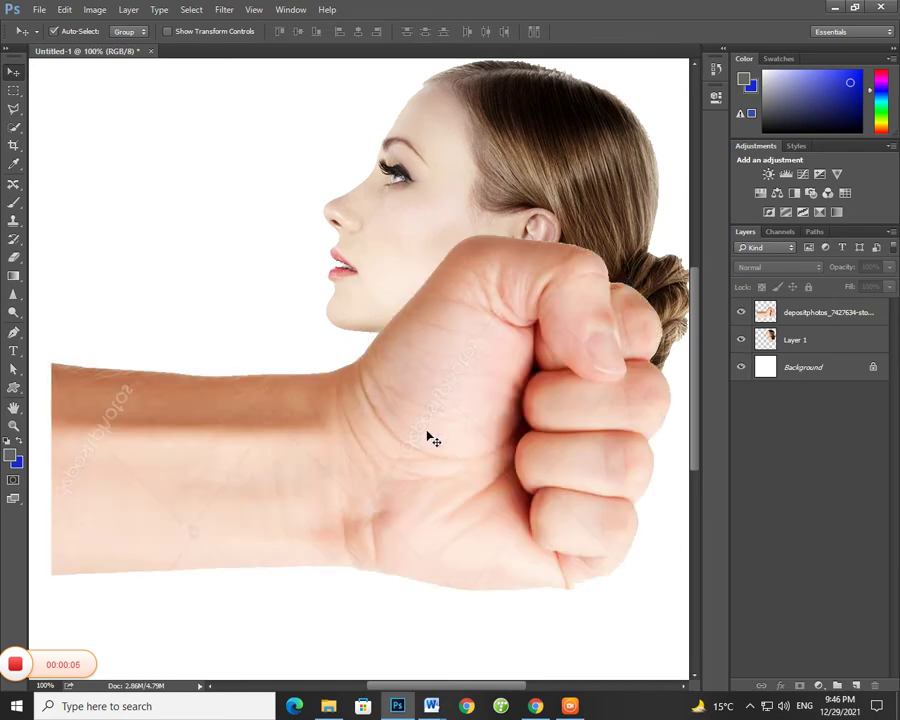
pyautogui.moveTo(428, 434)
pyautogui.mouseDown()
pyautogui.moveTo(476, 345)
pyautogui.moveTo(469, 252)
pyautogui.mouseUp()
# Raise the woman's profile above the fist with Ctrl+], then reposition both images
pyautogui.click(427, 160)
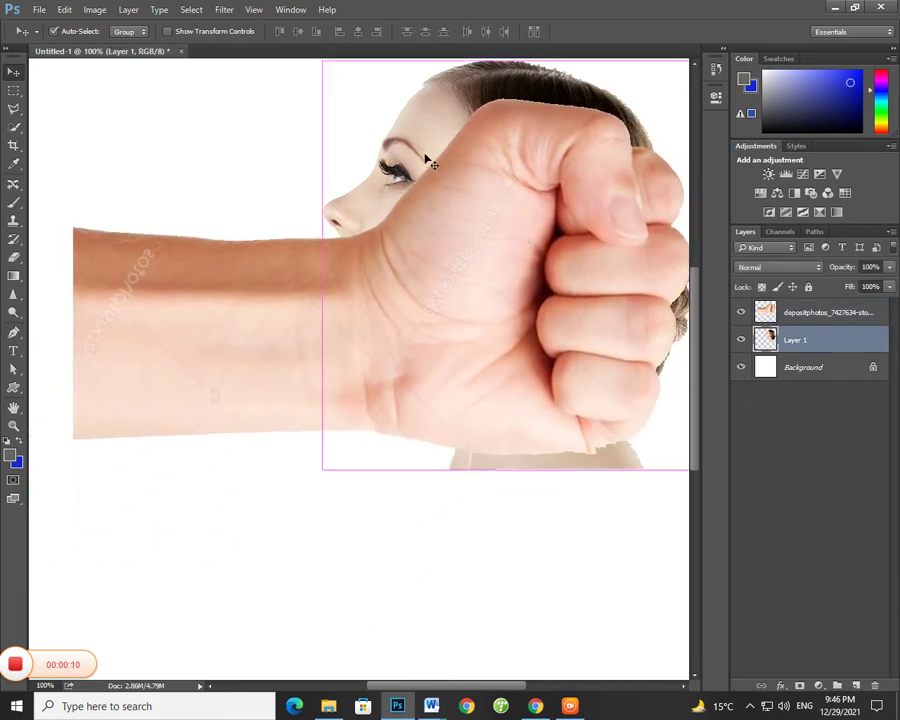
pyautogui.hotkey('ctrl', ']')
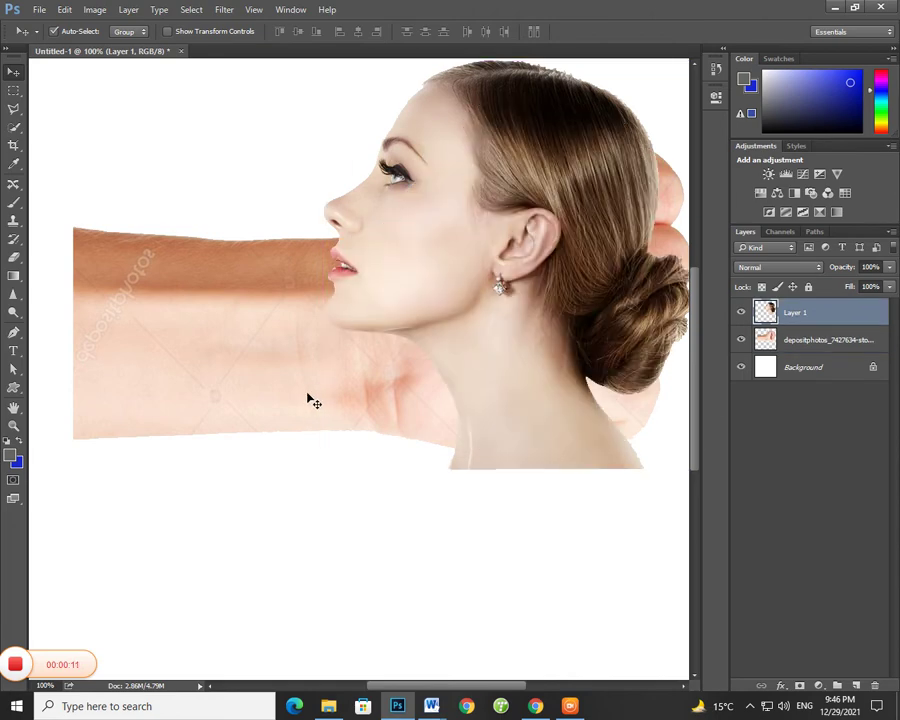
pyautogui.moveTo(305, 378); pyautogui.dragTo(280, 398)
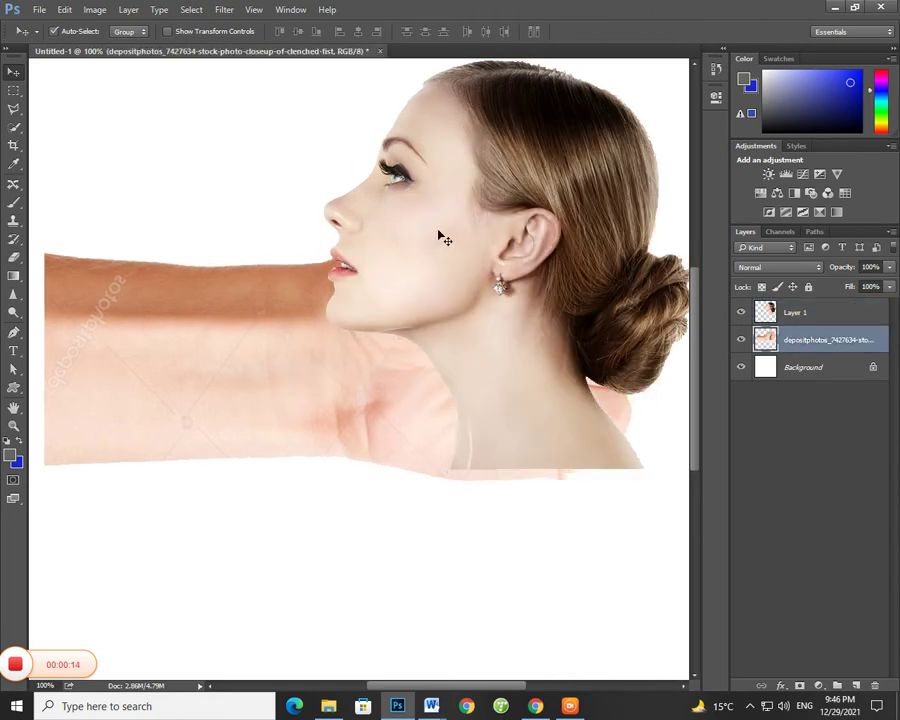
pyautogui.moveTo(445, 233)
pyautogui.mouseDown()
pyautogui.moveTo(452, 290)
pyautogui.moveTo(461, 284)
pyautogui.mouseUp()
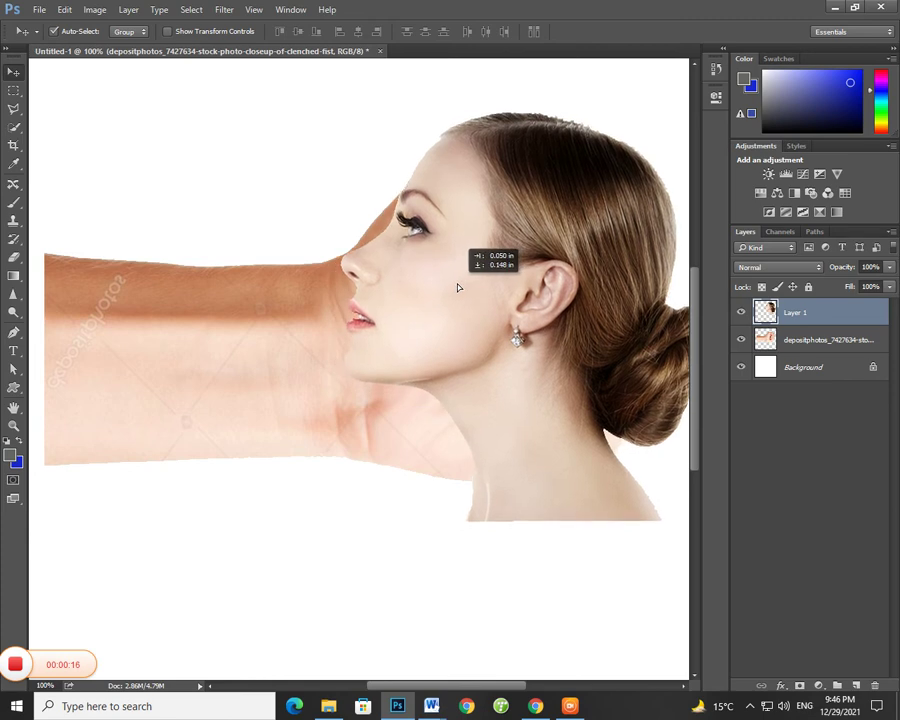
# Set the woman's profile layer to 83% opacity and shift it slightly right
pyautogui.click(889, 266)
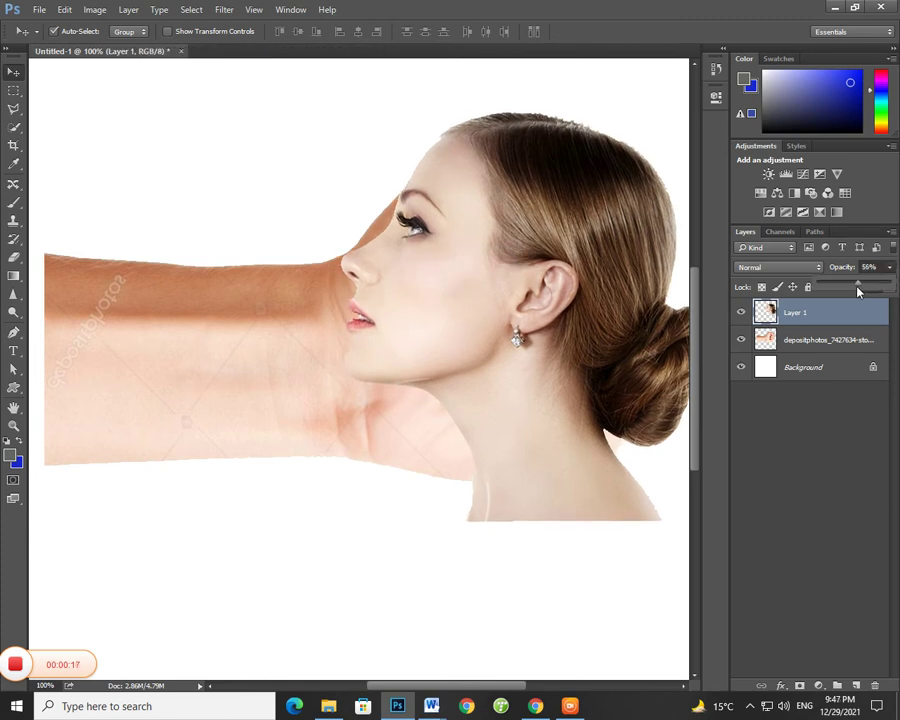
pyautogui.moveTo(857, 289); pyautogui.dragTo(853, 290)
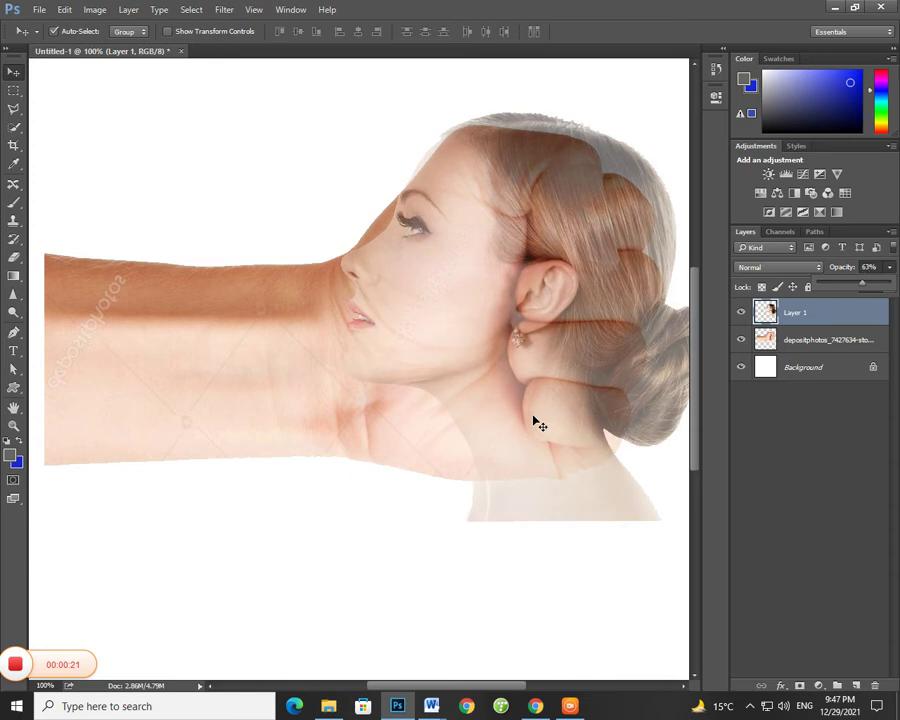
pyautogui.press('7')
pyautogui.press('7')
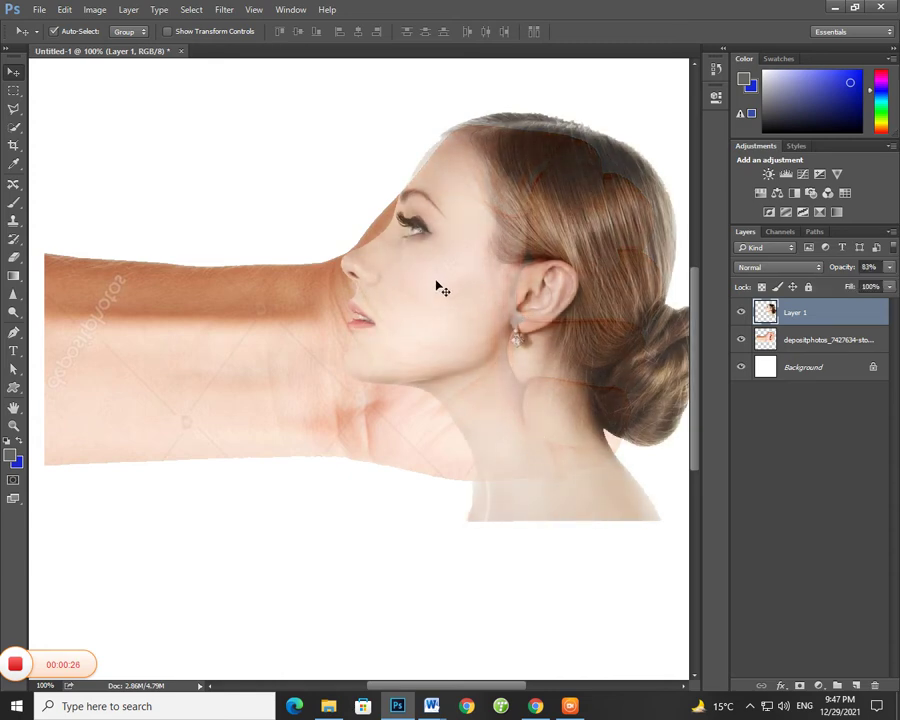
pyautogui.moveTo(437, 286); pyautogui.dragTo(447, 285)
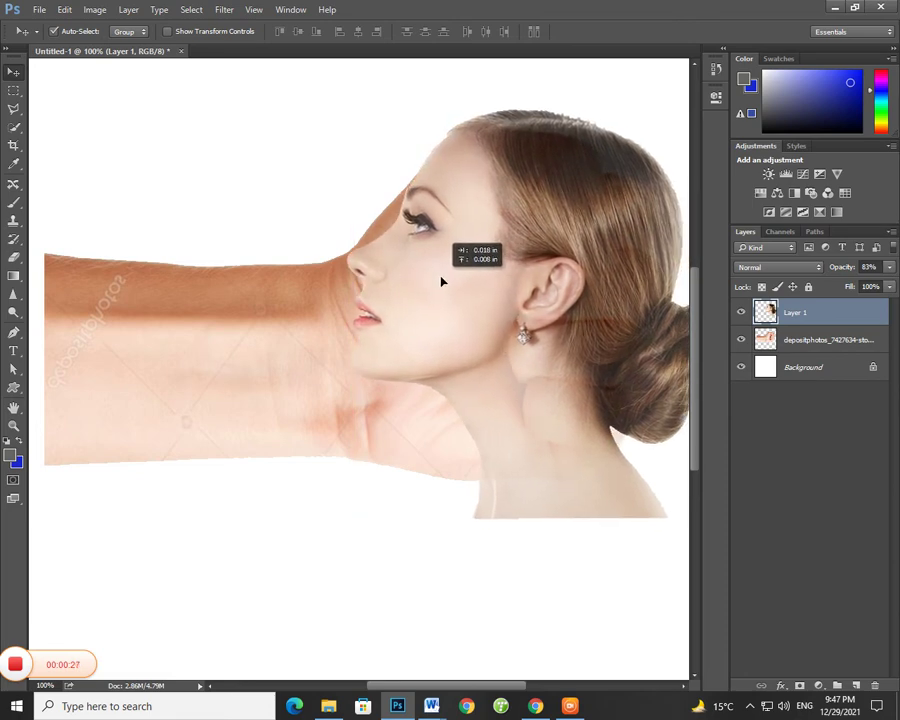
# Rotate the woman's profile about -3° and nudge it up slightly
pyautogui.hotkey('ctrl', 't')
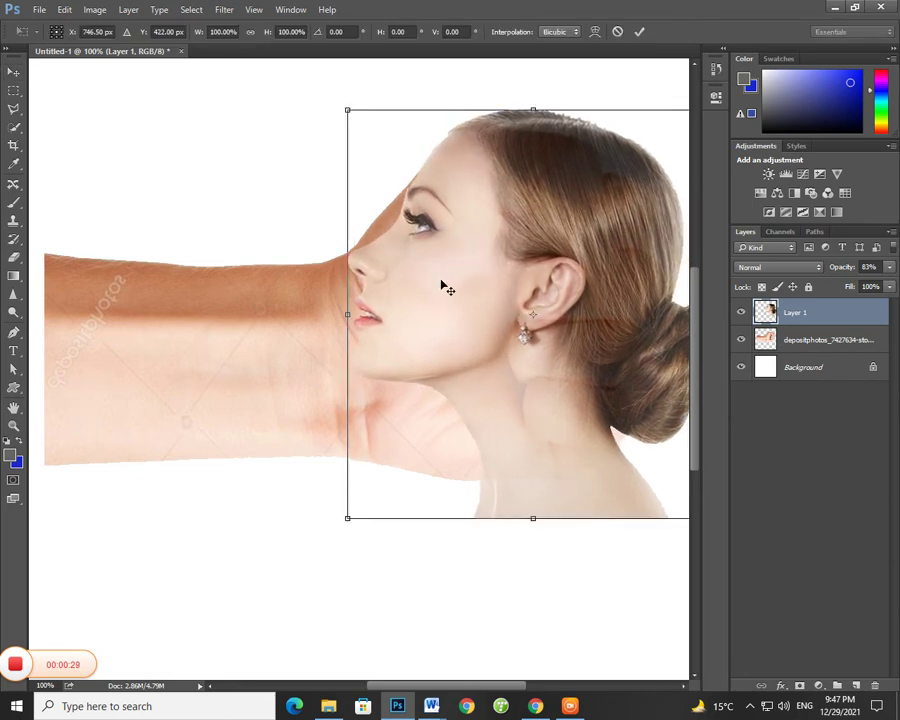
pyautogui.moveTo(301, 107); pyautogui.dragTo(299, 128)
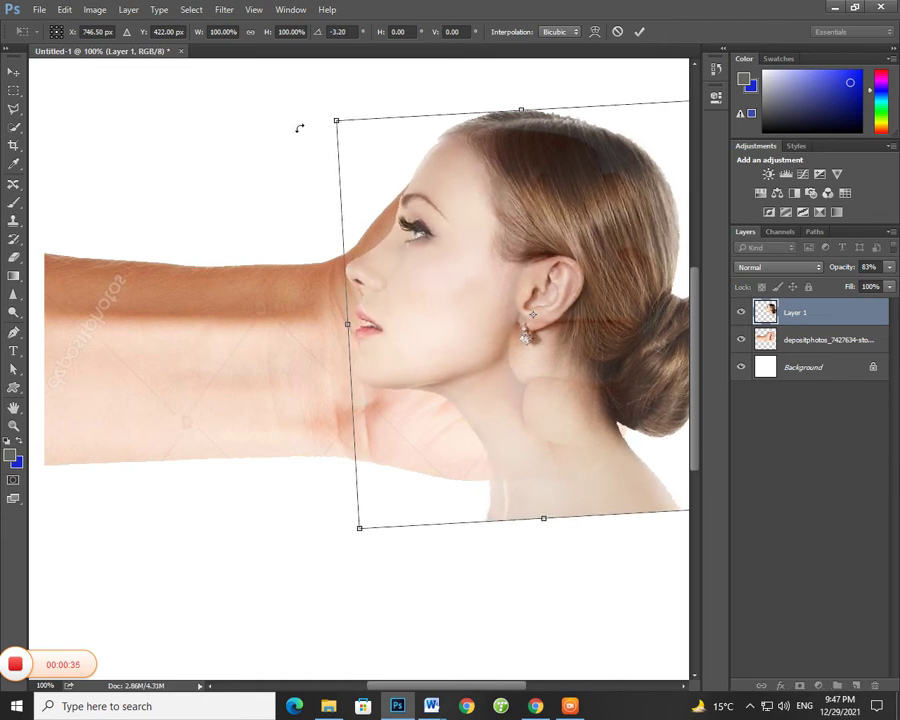
pyautogui.press('Return')
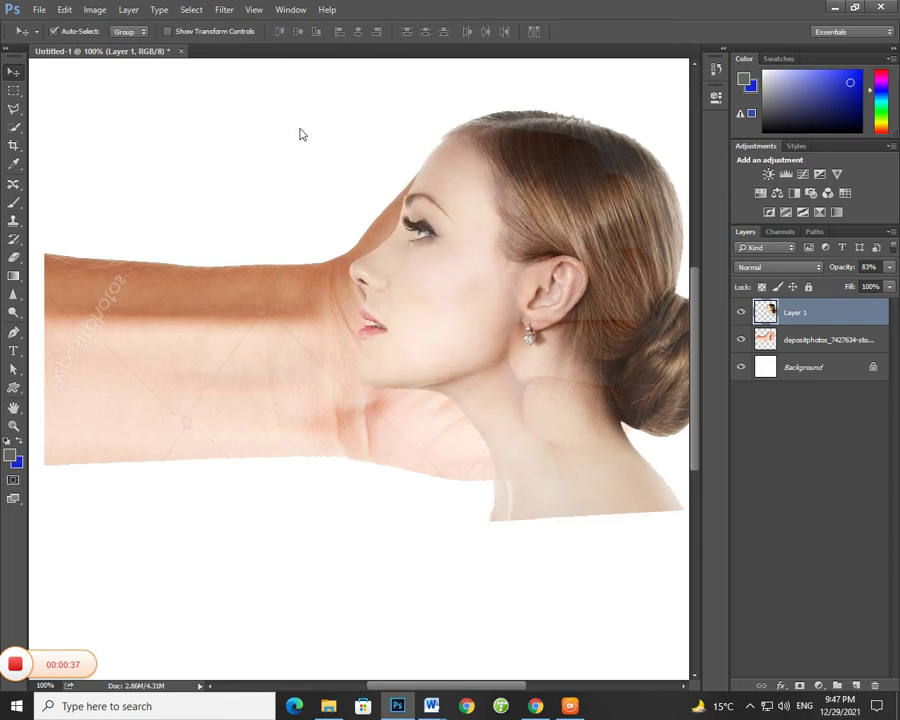
pyautogui.press('Up')
pyautogui.press('Up')
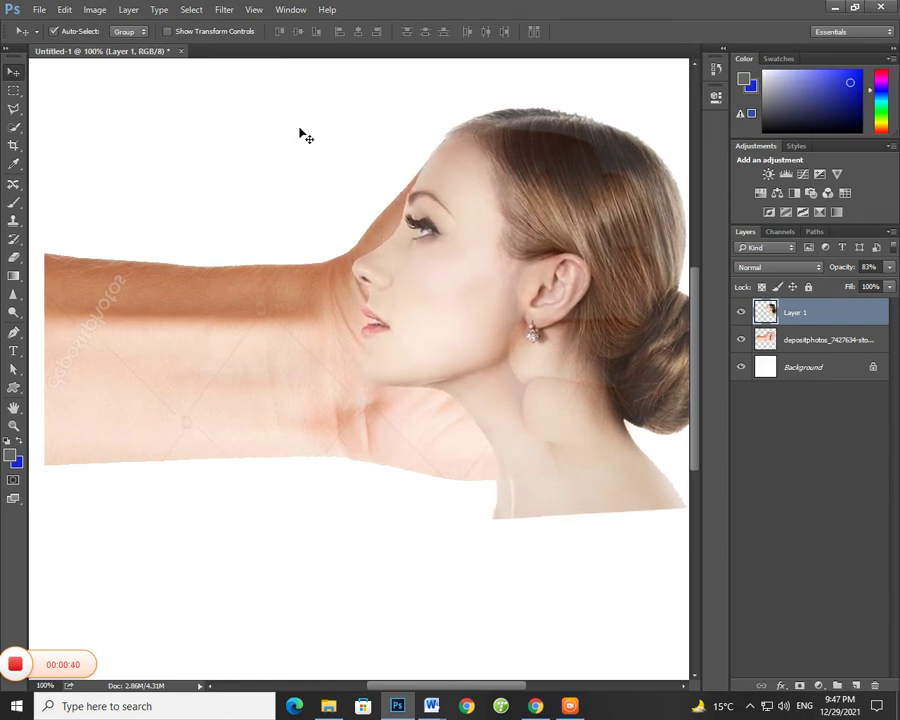
# Enlarge the profile to about 110% then 107%, moving it down-right over the fist
pyautogui.hotkey('ctrl', 't')
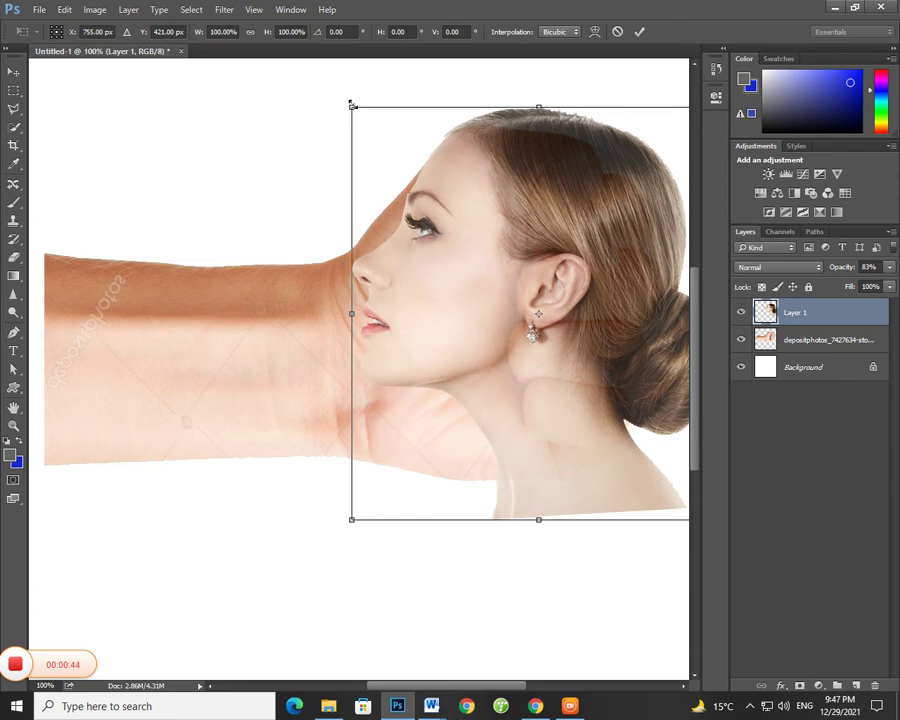
pyautogui.moveTo(345, 105); pyautogui.dragTo(295, 79)
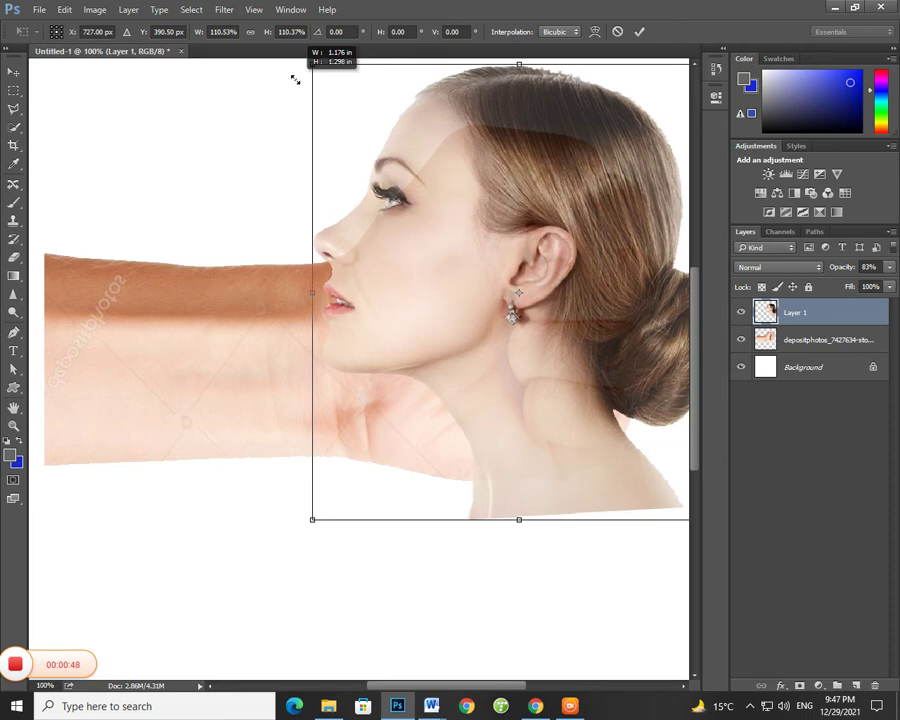
pyautogui.press('Return')
pyautogui.moveTo(425, 180); pyautogui.dragTo(445, 208)
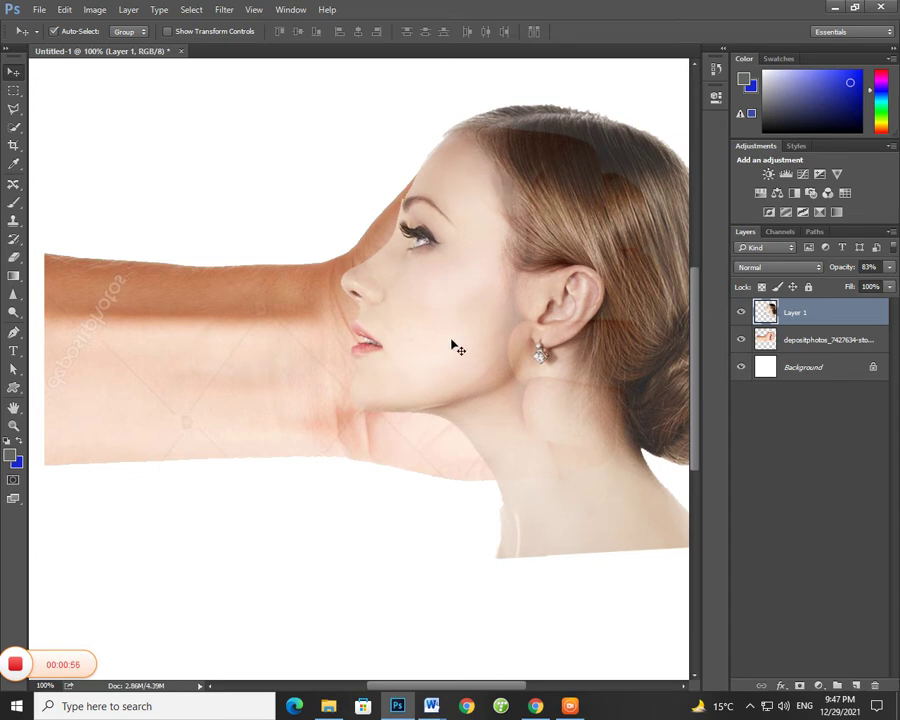
pyautogui.hotkey('ctrl', 't')
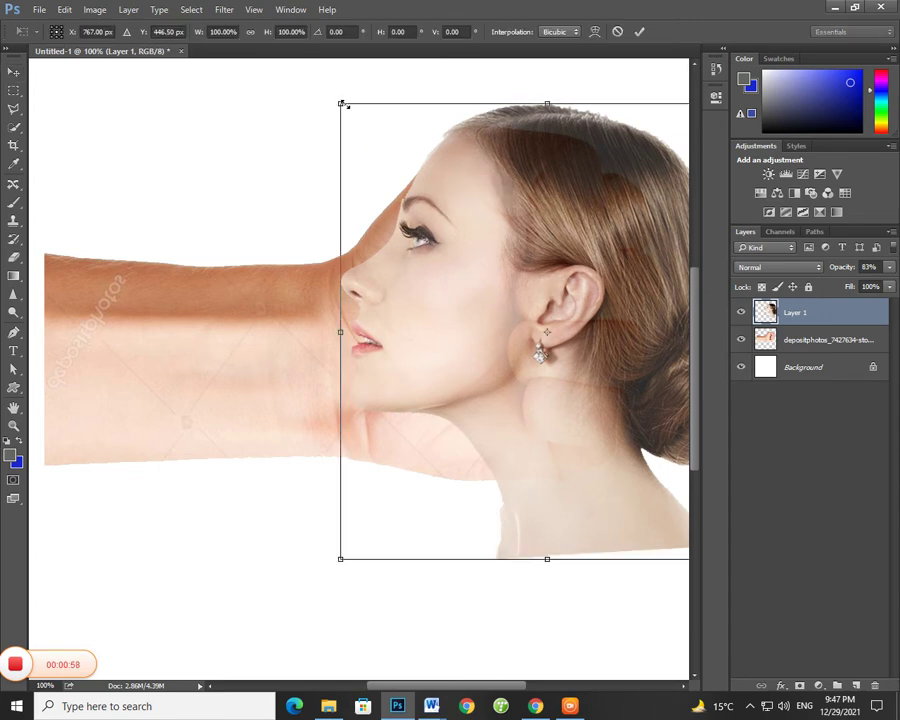
pyautogui.moveTo(341, 104)
pyautogui.mouseDown()
pyautogui.moveTo(295, 83)
pyautogui.moveTo(309, 70)
pyautogui.mouseUp()
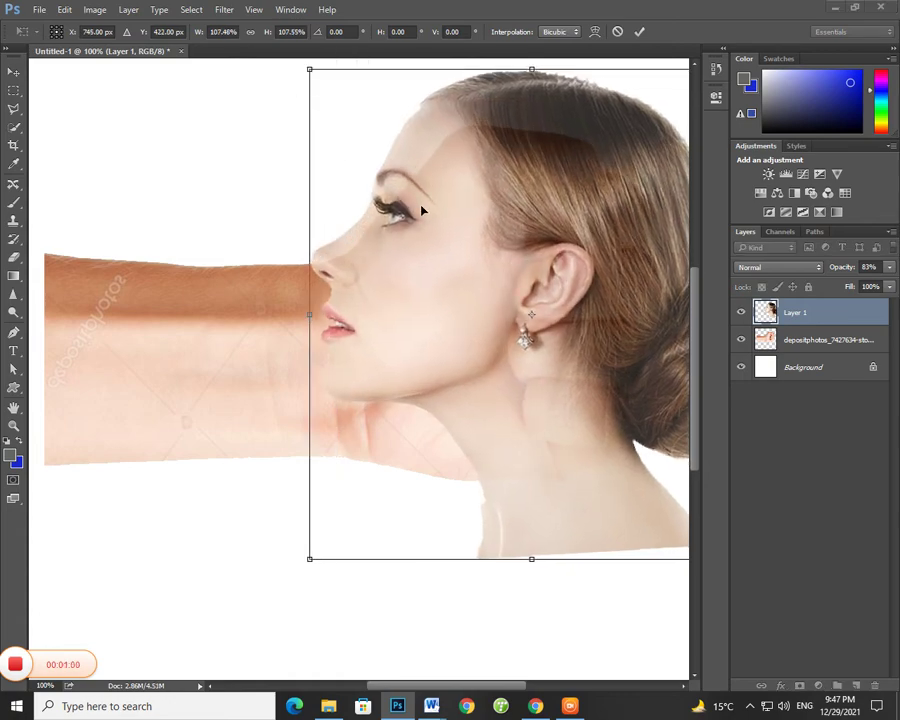
pyautogui.press('super')
pyautogui.press('super')
pyautogui.press('Return')
pyautogui.moveTo(407, 215); pyautogui.dragTo(427, 244)
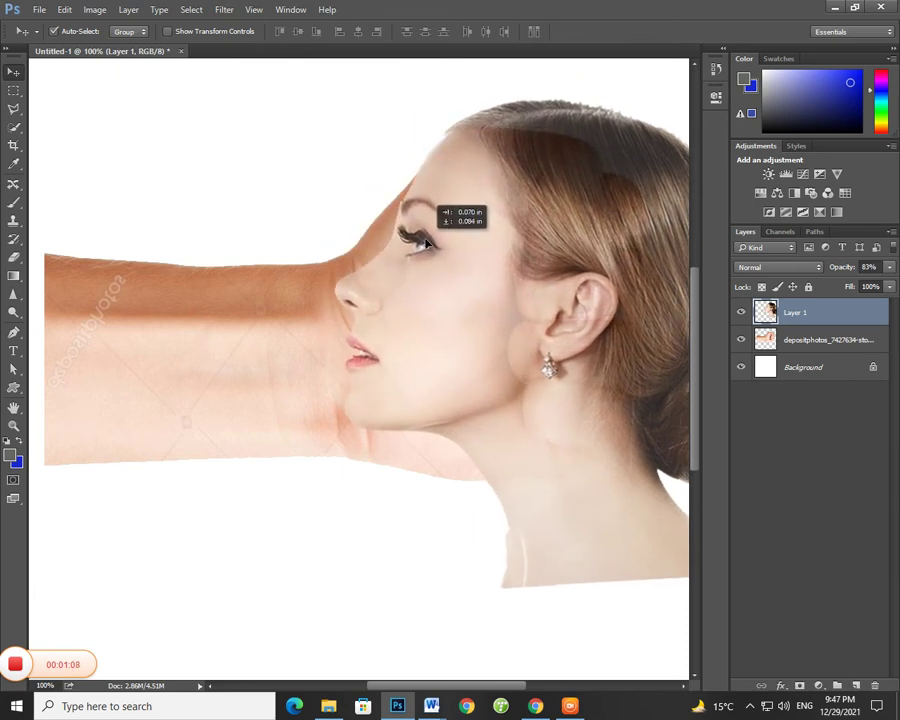
# Scale the fist layer to about 91%, shift it left, and nudge the profile down-left
pyautogui.click(410, 466)
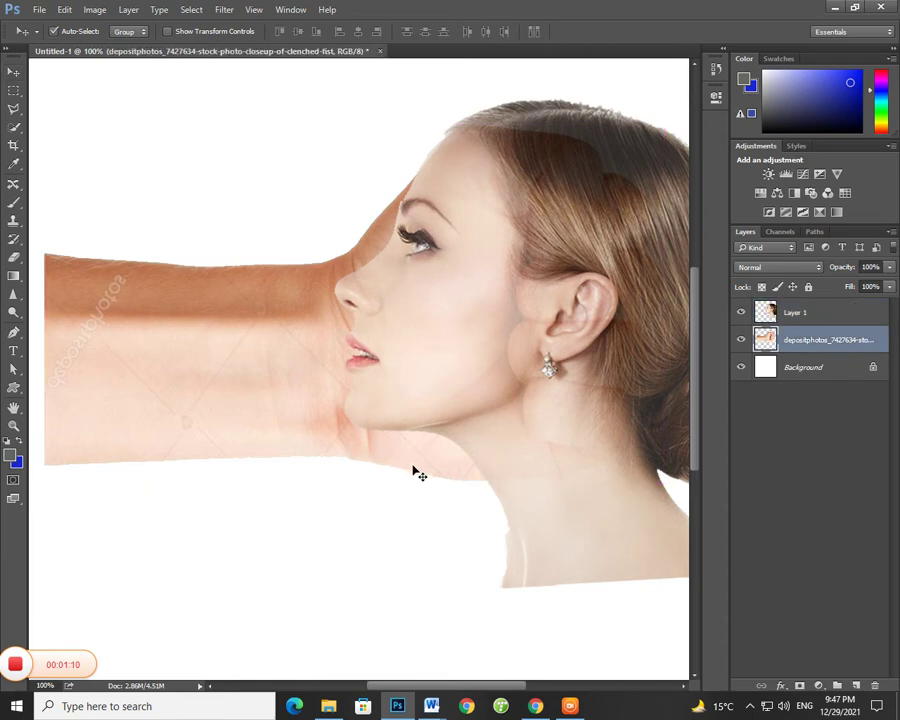
pyautogui.hotkey('ctrl', 't')
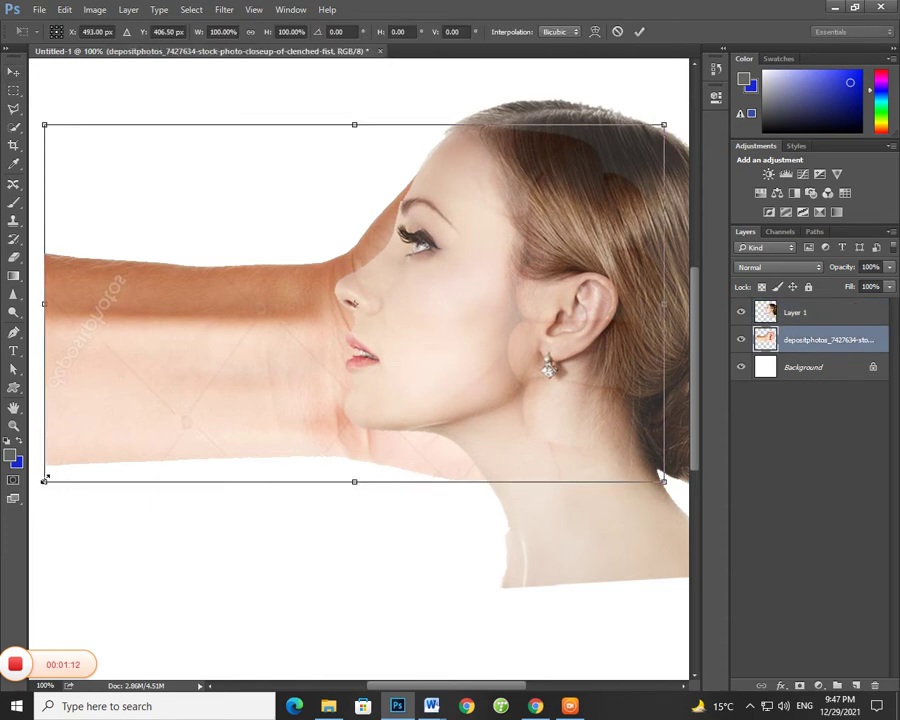
pyautogui.moveTo(45, 478); pyautogui.dragTo(73, 468)
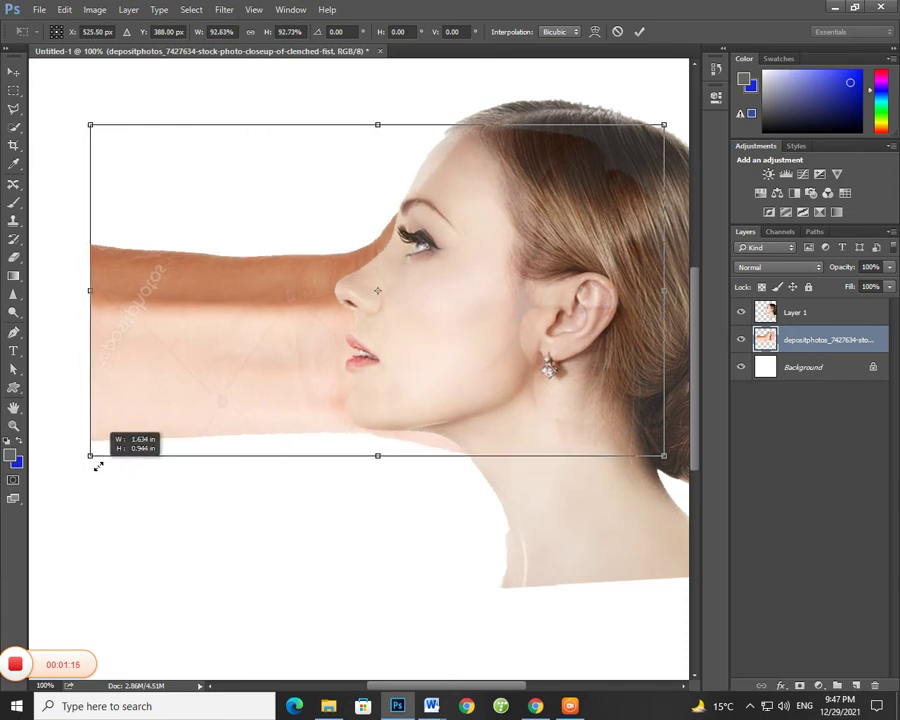
pyautogui.moveTo(73, 468); pyautogui.dragTo(112, 460)
pyautogui.press('Return')
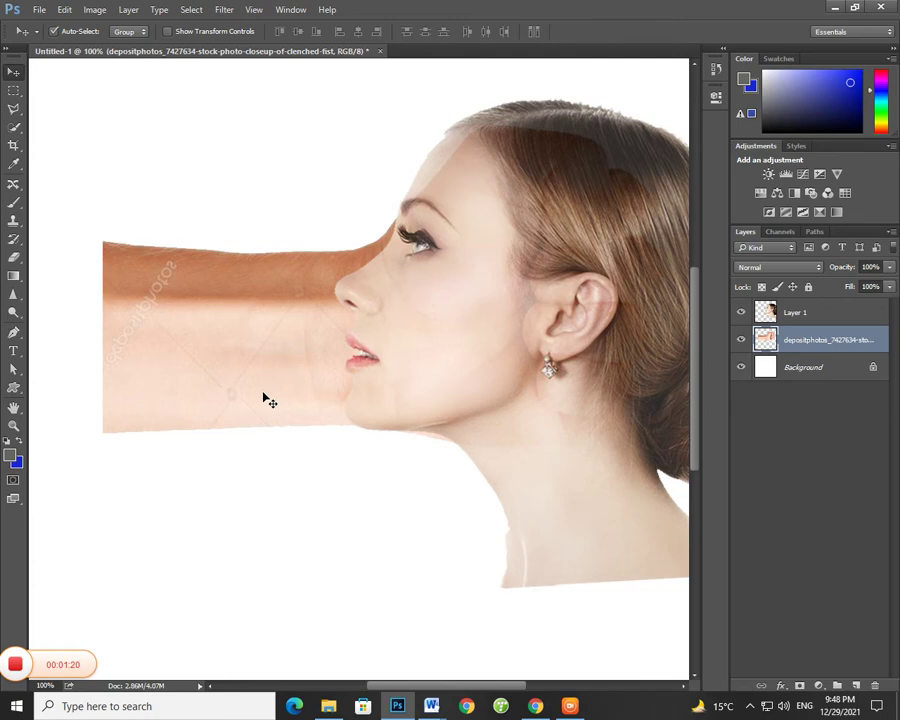
pyautogui.moveTo(267, 400); pyautogui.dragTo(245, 394)
pyautogui.moveTo(398, 370)
pyautogui.mouseDown()
pyautogui.moveTo(394, 393)
pyautogui.moveTo(400, 372)
pyautogui.mouseUp()
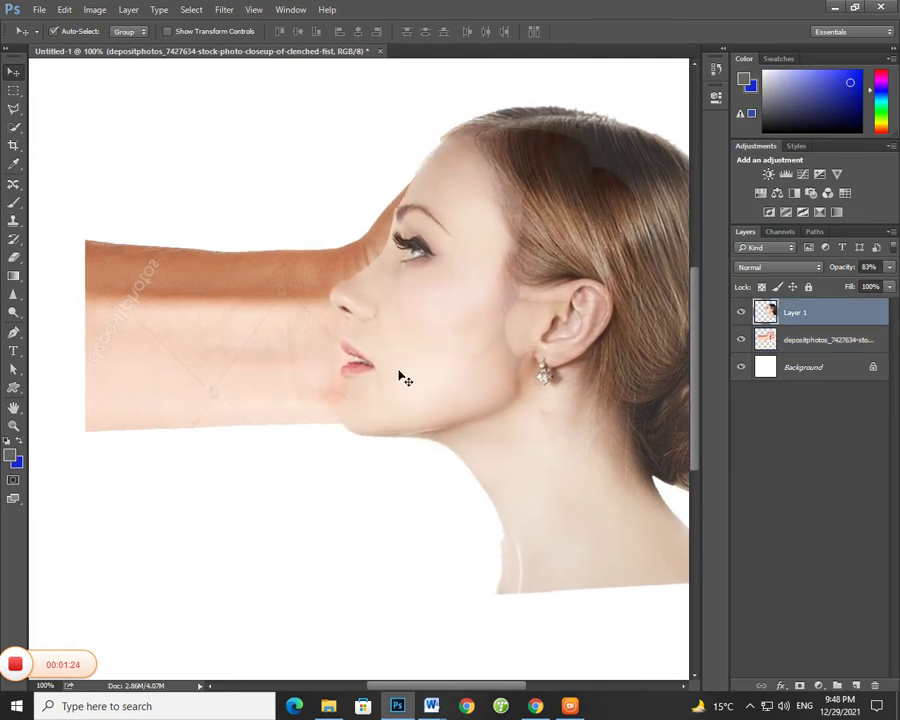
# Lower the face layer's opacity and nudge it a few pixels into alignment
pyautogui.click(888, 268)
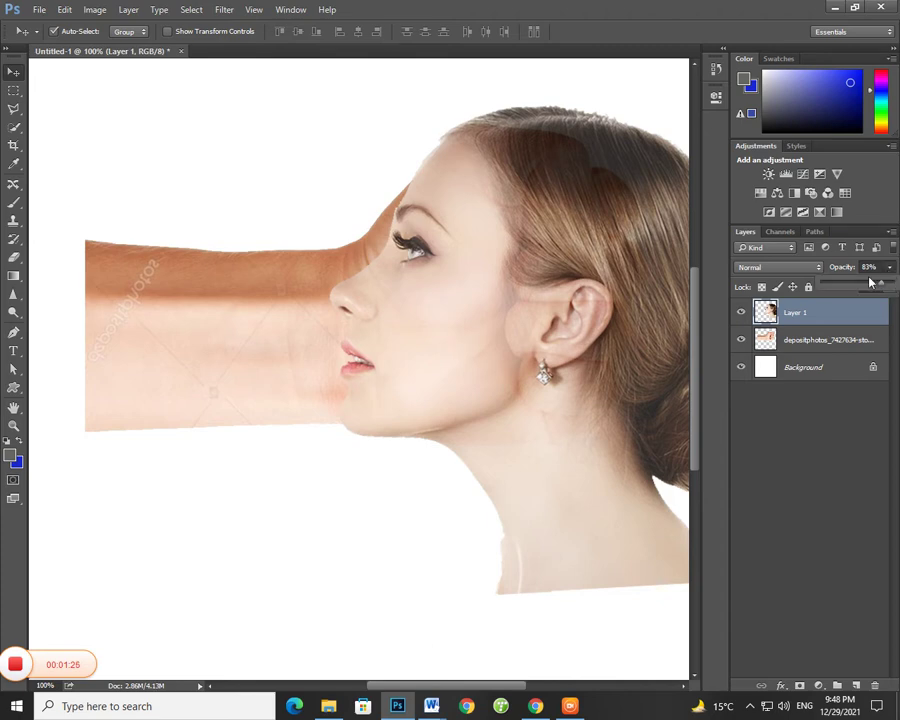
pyautogui.moveTo(868, 287); pyautogui.dragTo(856, 287)
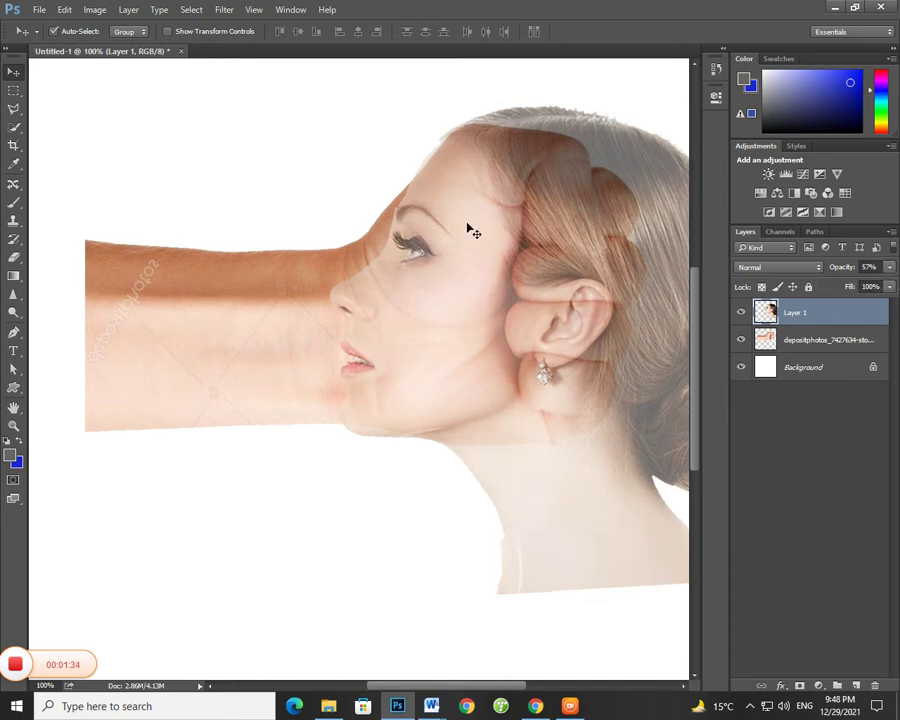
pyautogui.press('Right')
pyautogui.press('Right')
pyautogui.press('Right')
pyautogui.press('Right')
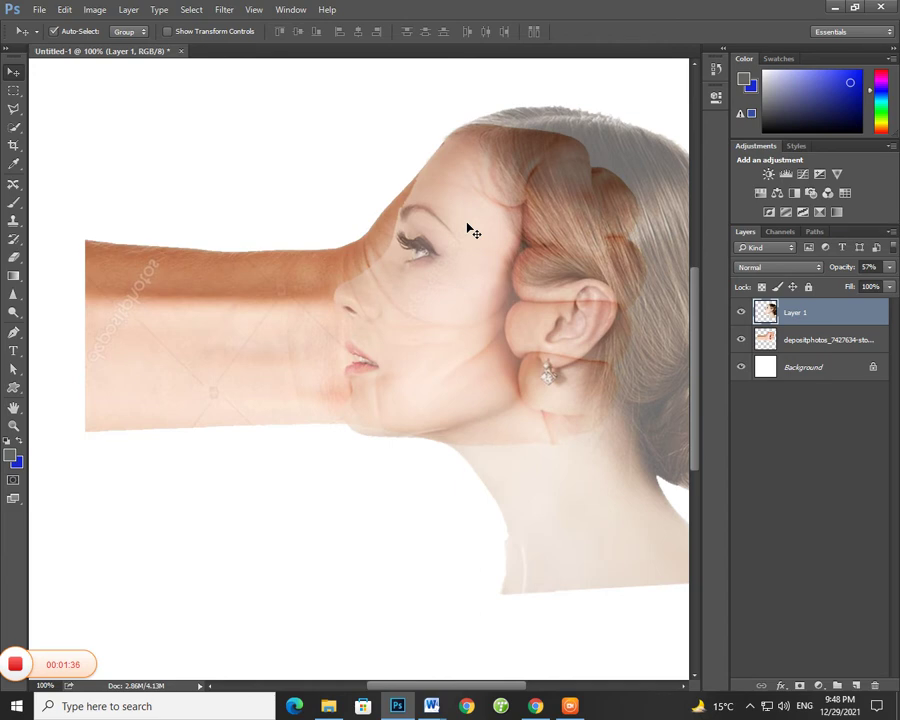
pyautogui.press('Up')
pyautogui.press('Up')
pyautogui.press('Down')
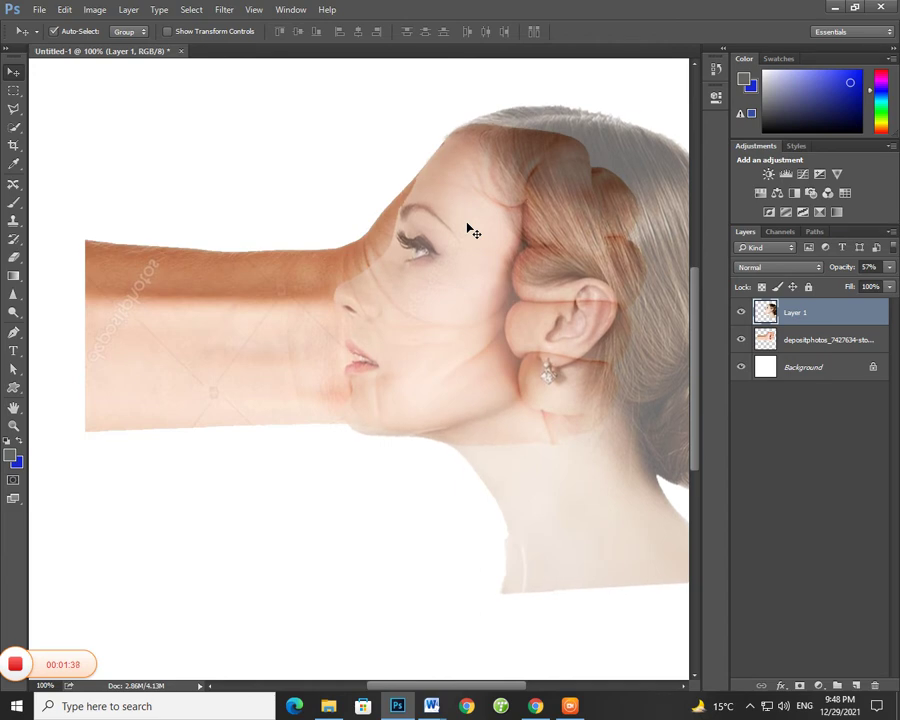
# Shrink the face slightly from its top-left corner and move it up-left over the fist
pyautogui.hotkey('ctrl', 't')
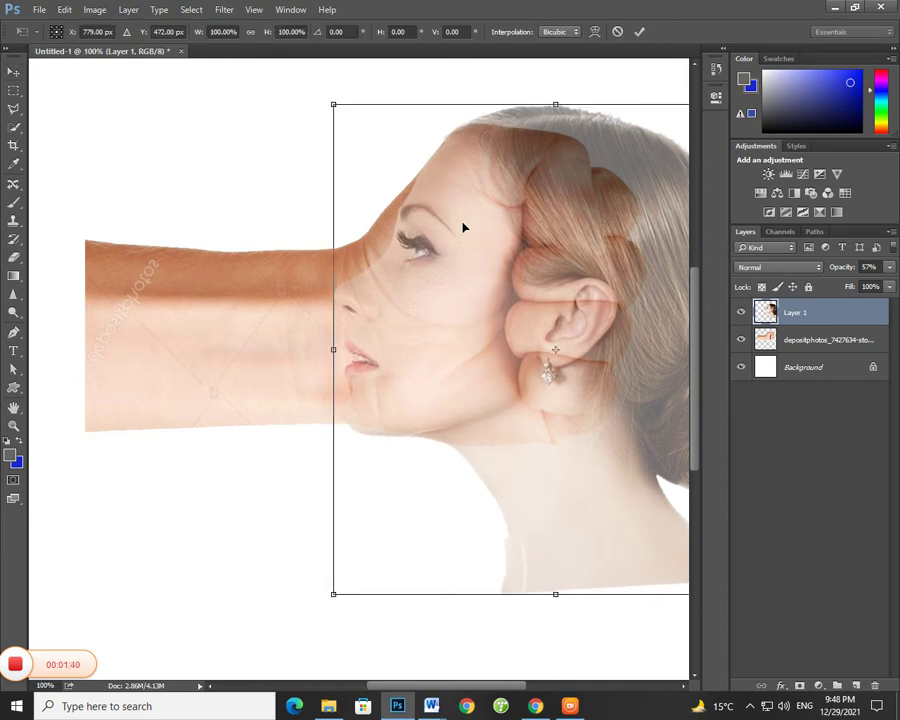
pyautogui.moveTo(330, 99); pyautogui.dragTo(341, 107)
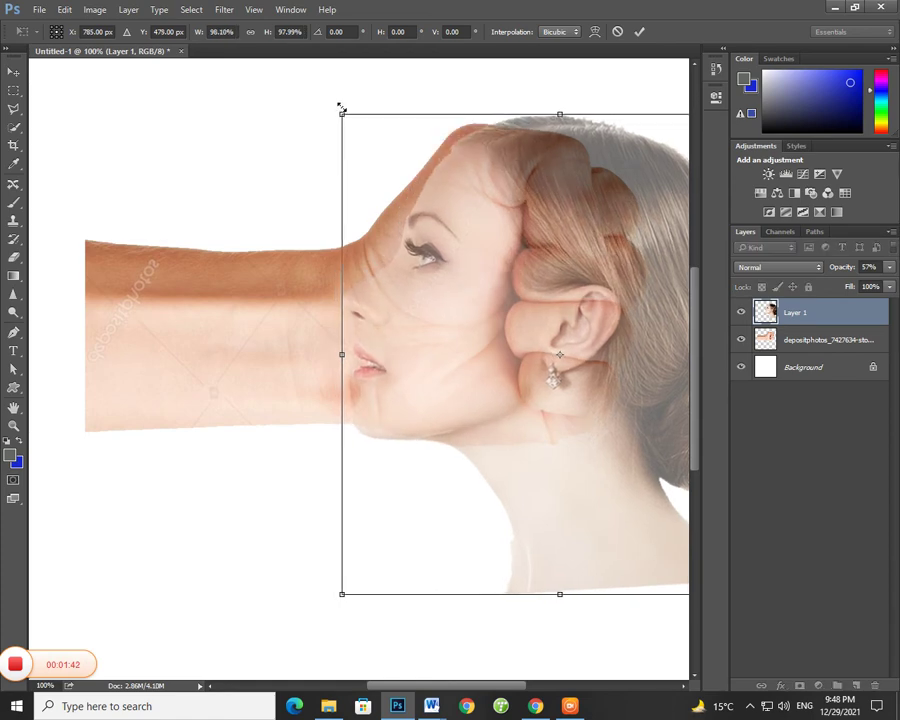
pyautogui.press('Return')
pyautogui.moveTo(454, 296); pyautogui.dragTo(450, 285)
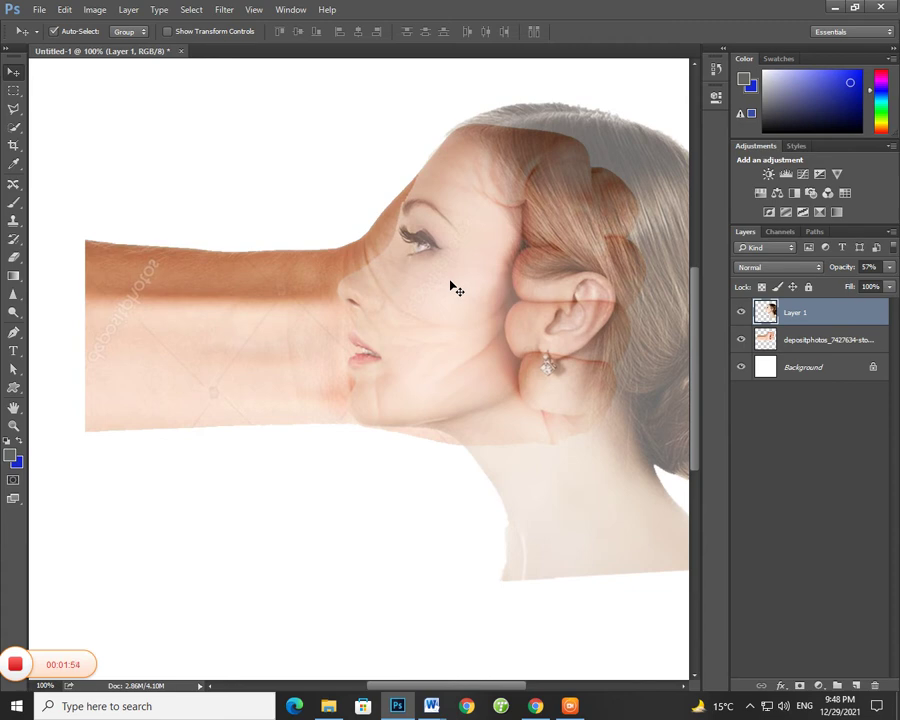
pyautogui.click(887, 268)
# Restore the face layer to 100% opacity and lift its midtones with an upward Curves bow
pyautogui.moveTo(866, 288); pyautogui.dragTo(887, 288)
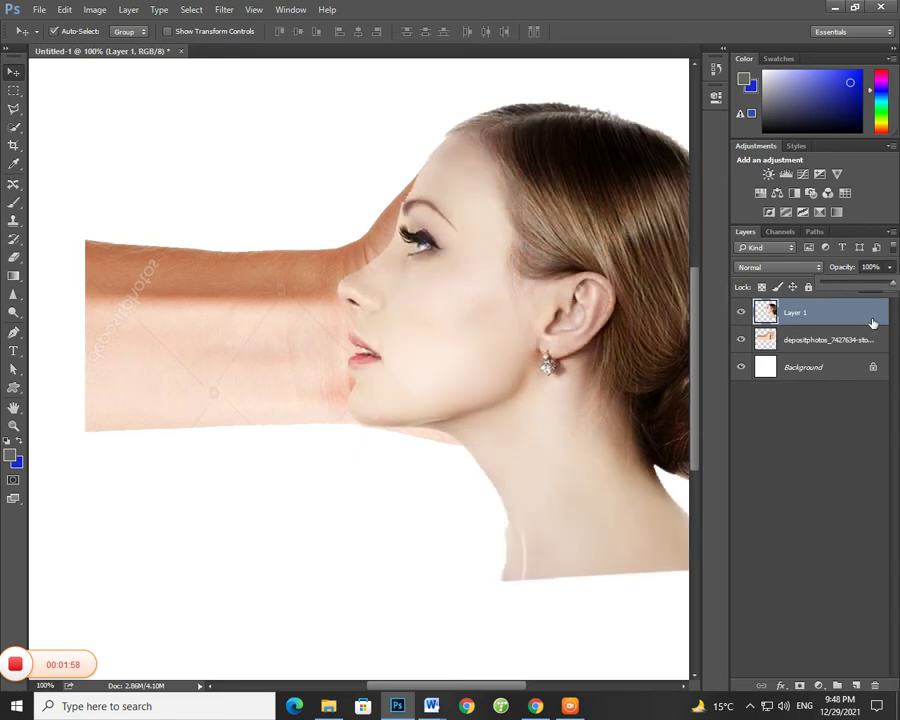
pyautogui.click(94, 10)
pyautogui.moveTo(113, 45)
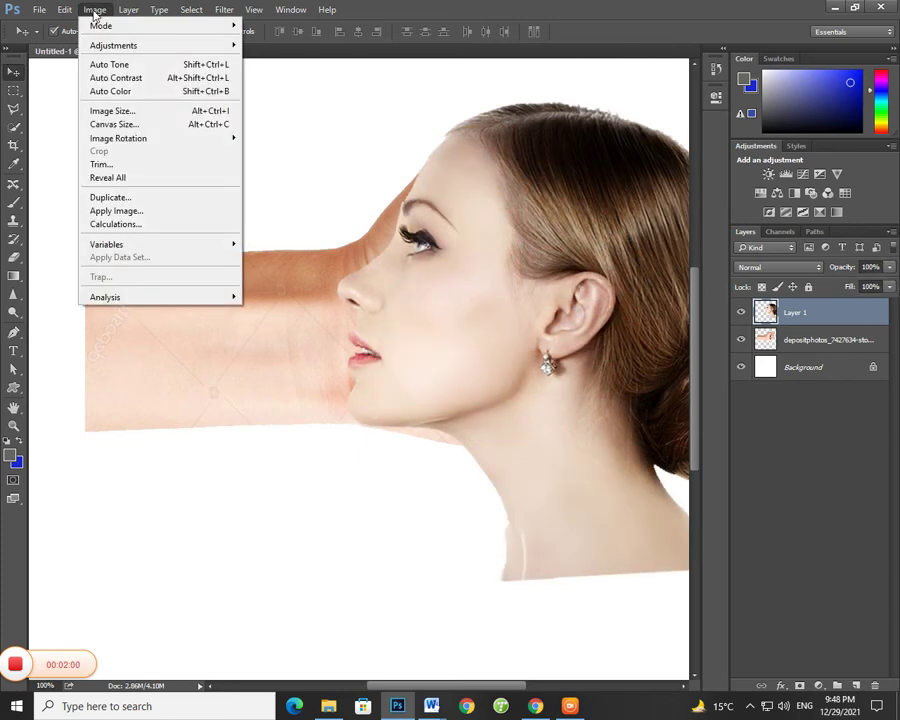
pyautogui.click(290, 72)
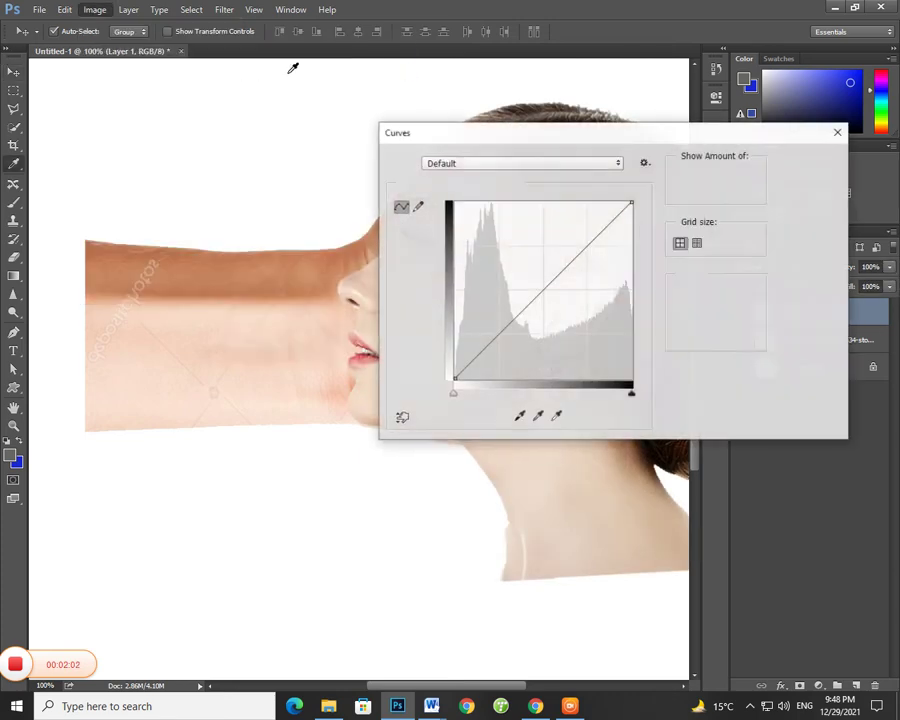
pyautogui.moveTo(556, 132)
pyautogui.mouseDown()
pyautogui.moveTo(333, 186)
pyautogui.moveTo(315, 408)
pyautogui.moveTo(169, 358)
pyautogui.mouseUp()
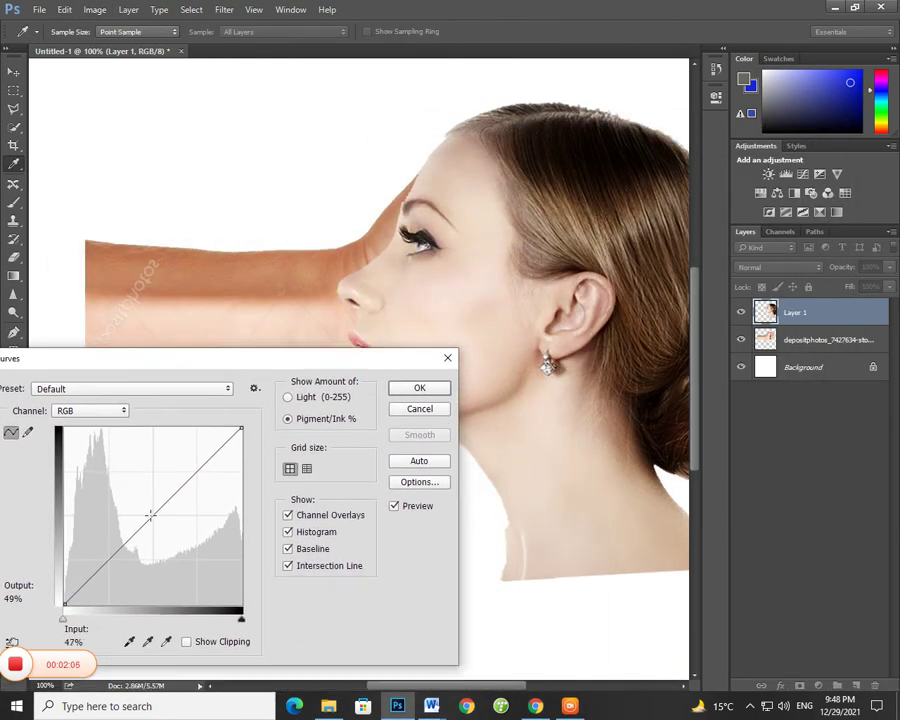
pyautogui.moveTo(148, 511); pyautogui.dragTo(128, 502)
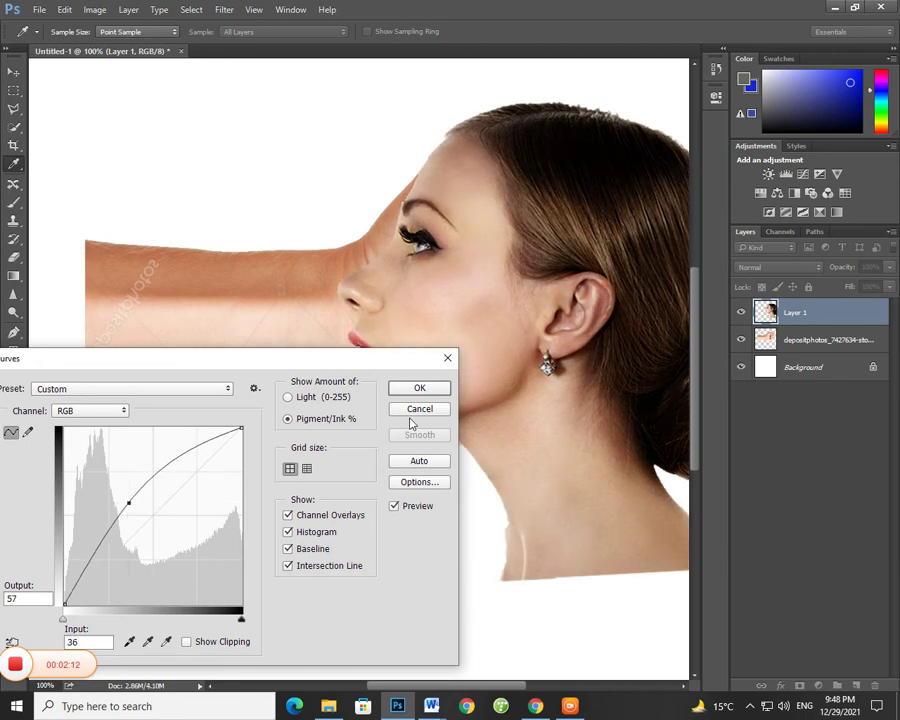
pyautogui.click(420, 388)
pyautogui.press('v')
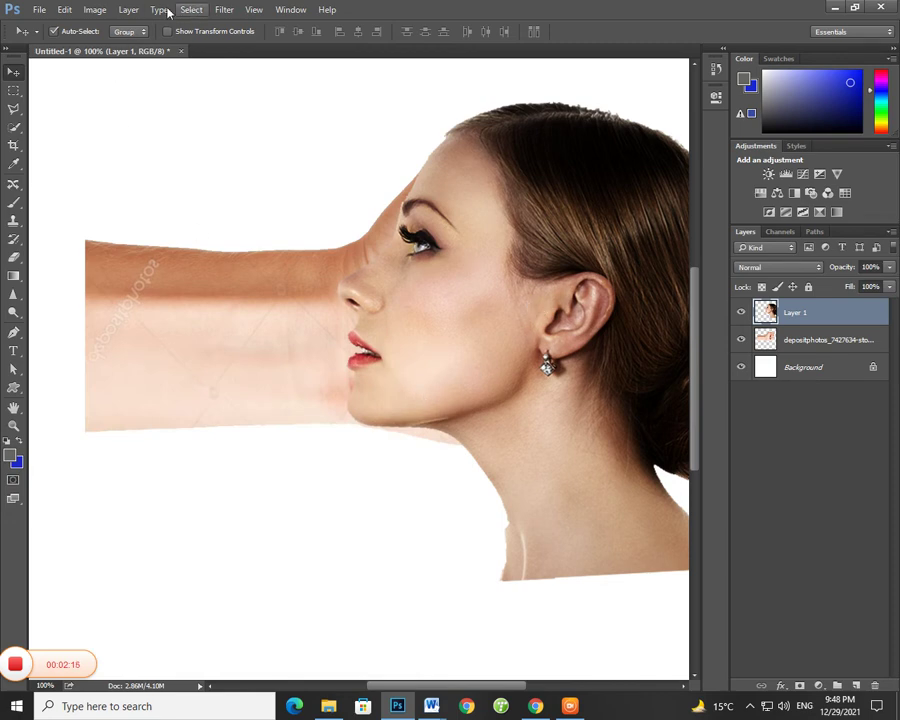
# Raise the face's Temperature in the Camera Raw Filter, then add a blank mask to the fist layer
pyautogui.click(225, 10)
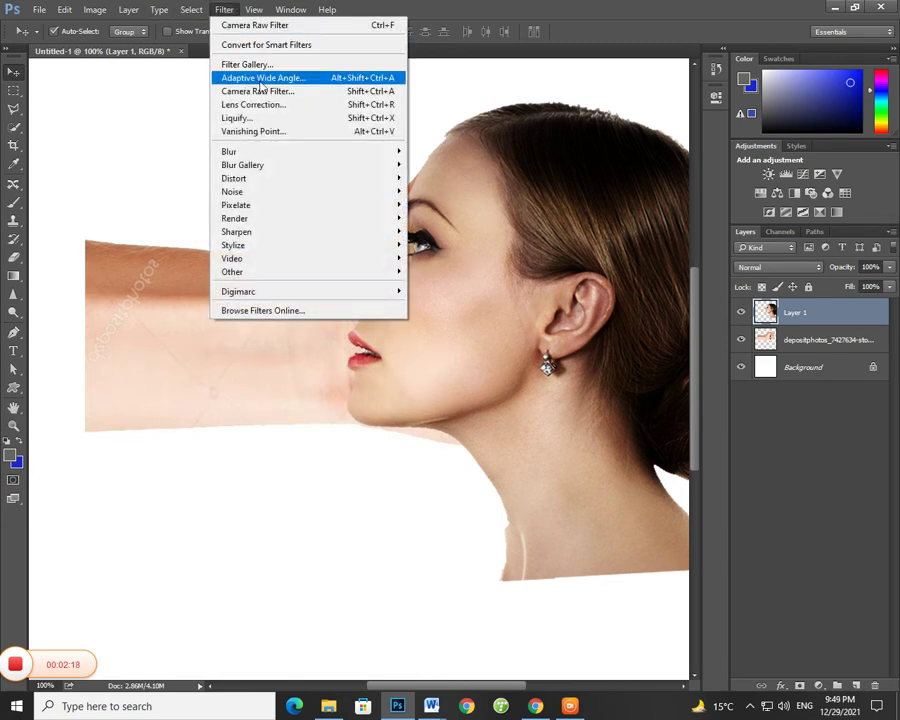
pyautogui.press('Escape')
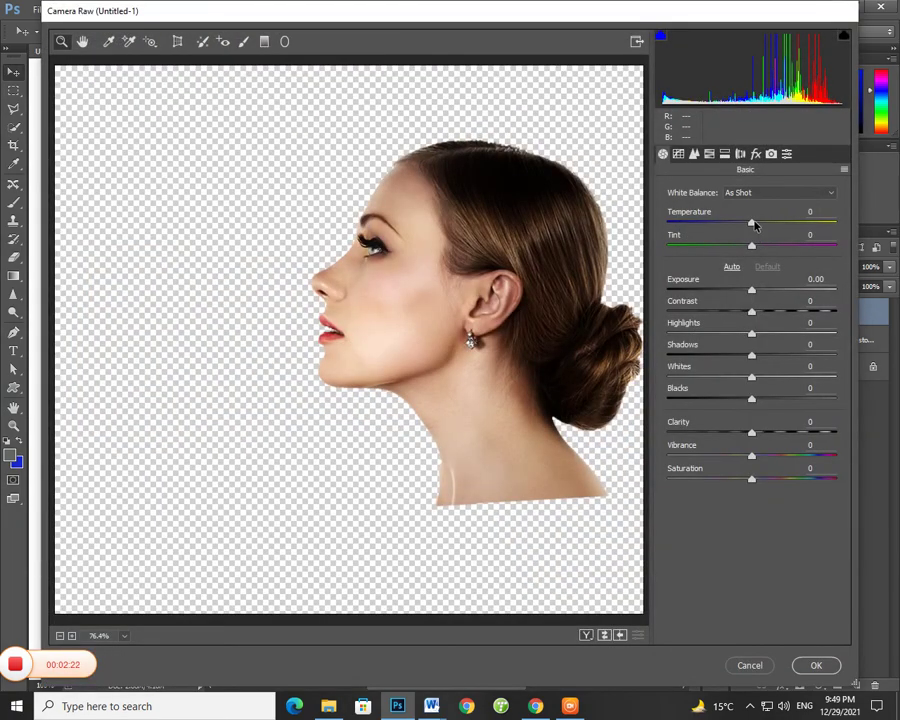
pyautogui.moveTo(752, 227)
pyautogui.mouseDown()
pyautogui.moveTo(768, 231)
pyautogui.moveTo(761, 233)
pyautogui.mouseUp()
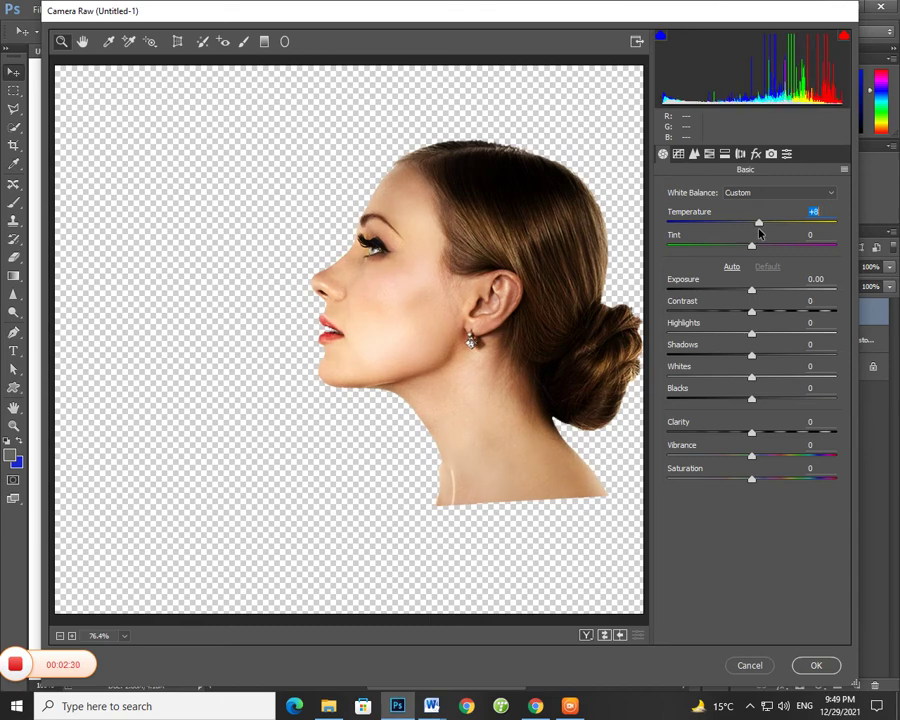
pyautogui.click(810, 662)
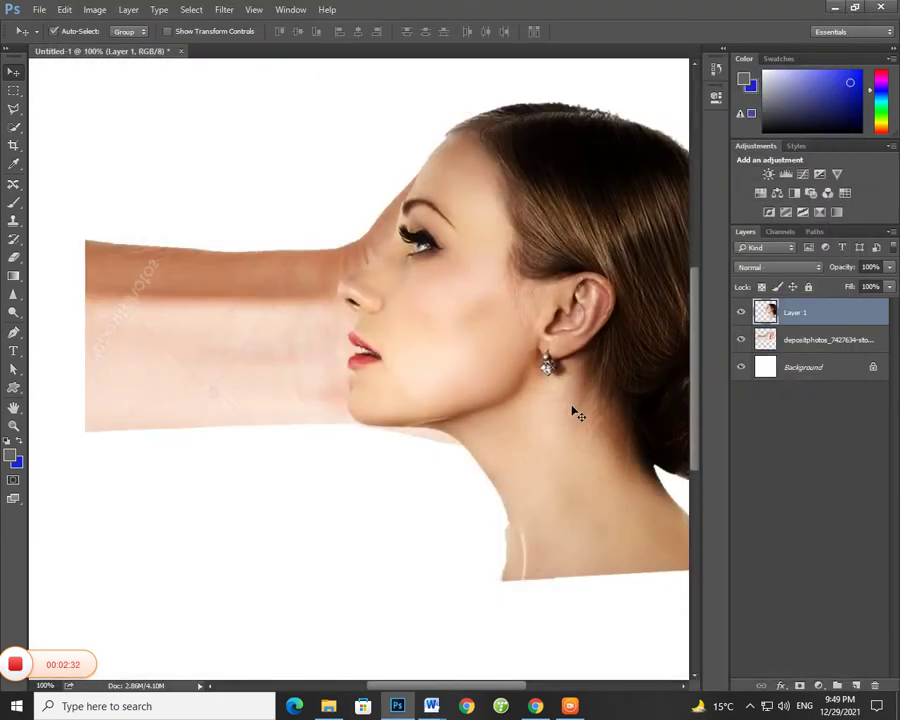
pyautogui.click(838, 341)
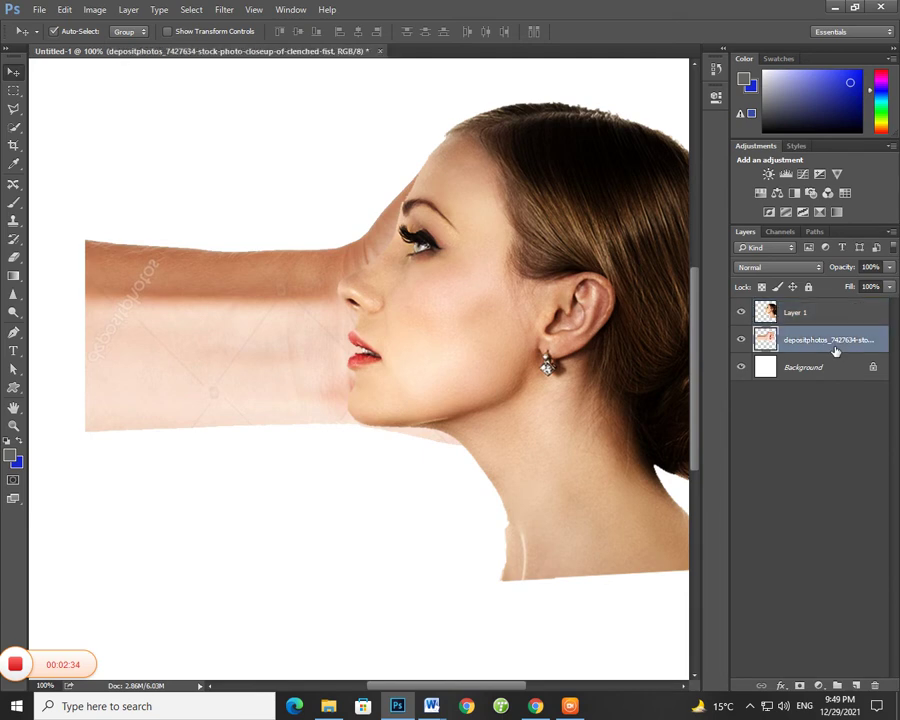
pyautogui.click(800, 686)
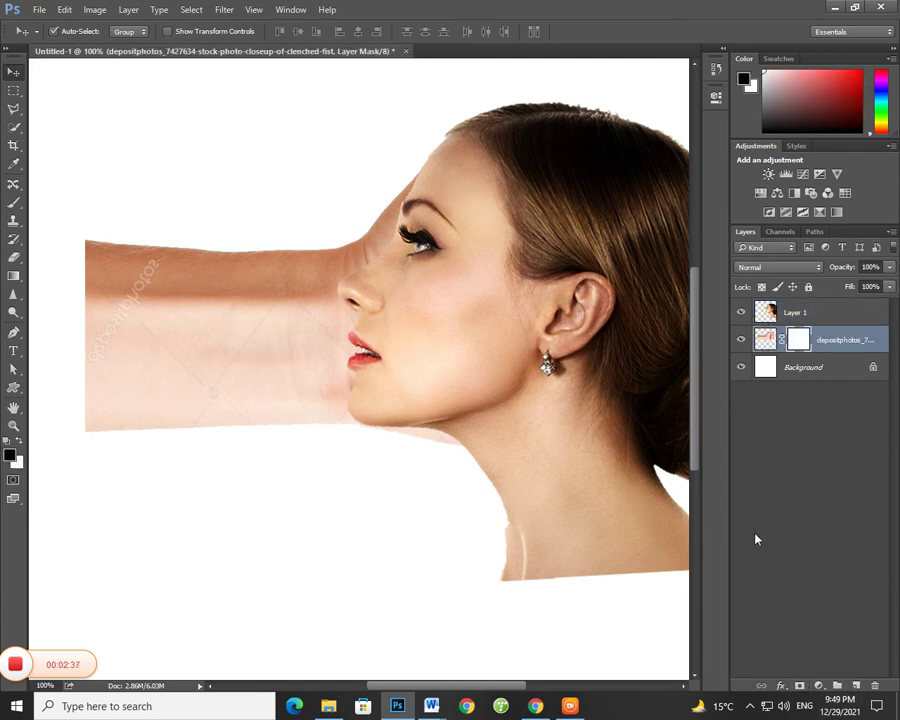
# Paint black with the Brush on the fist layer's mask to hide the arm
pyautogui.click(9, 455)
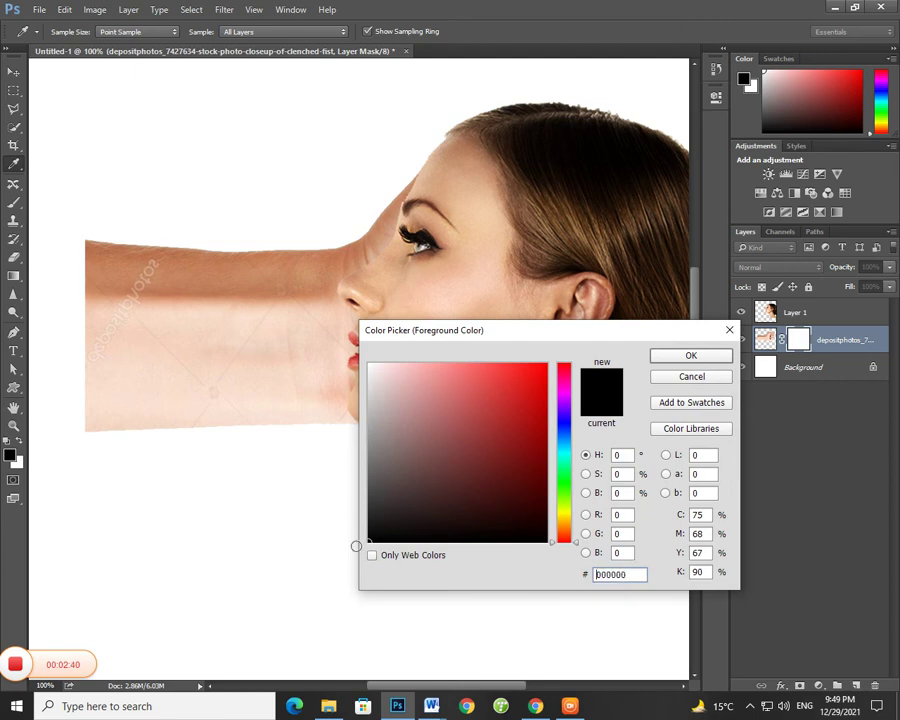
pyautogui.click(715, 358)
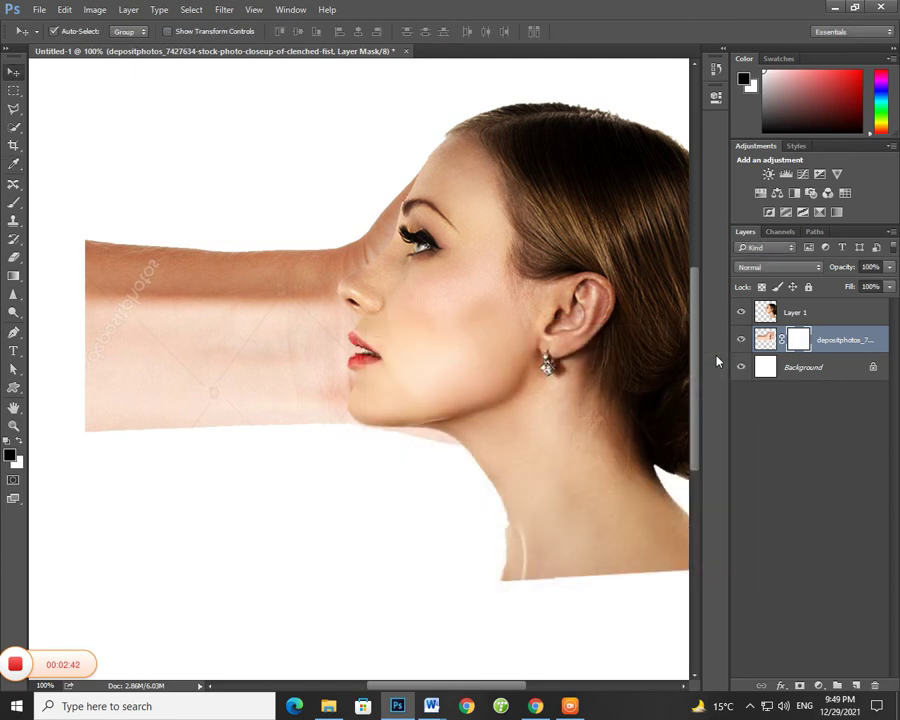
pyautogui.click(13, 202)
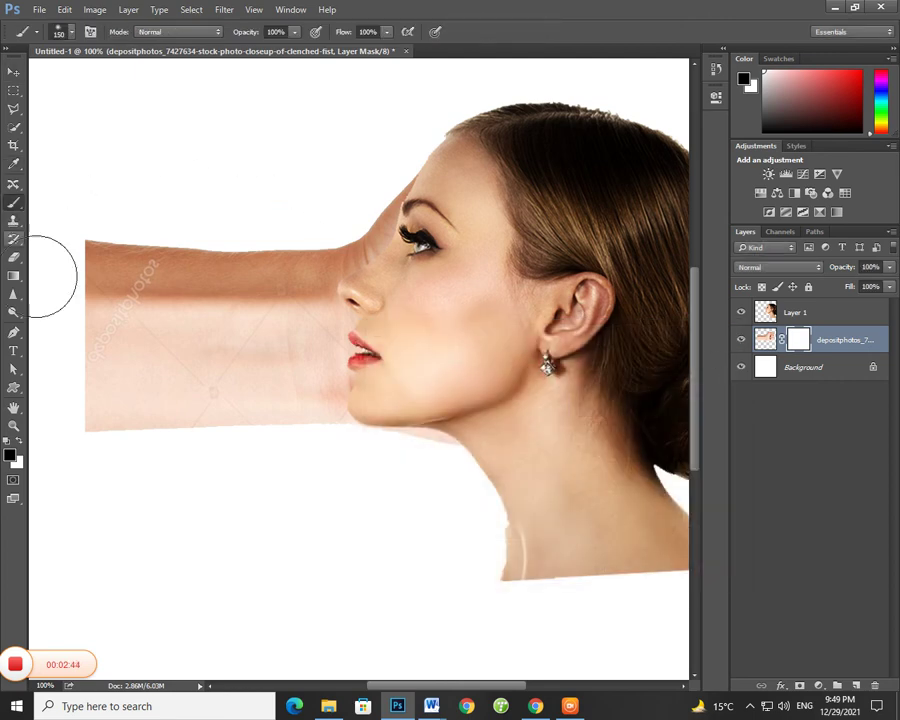
pyautogui.moveTo(96, 245)
pyautogui.mouseDown()
pyautogui.moveTo(122, 474)
pyautogui.moveTo(195, 274)
pyautogui.moveTo(235, 351)
pyautogui.moveTo(313, 233)
pyautogui.moveTo(405, 168)
pyautogui.moveTo(331, 386)
pyautogui.moveTo(255, 201)
pyautogui.moveTo(211, 355)
pyautogui.moveTo(281, 440)
pyautogui.moveTo(432, 476)
pyautogui.moveTo(420, 470)
pyautogui.moveTo(446, 492)
pyautogui.moveTo(492, 589)
pyautogui.moveTo(493, 564)
pyautogui.mouseUp()
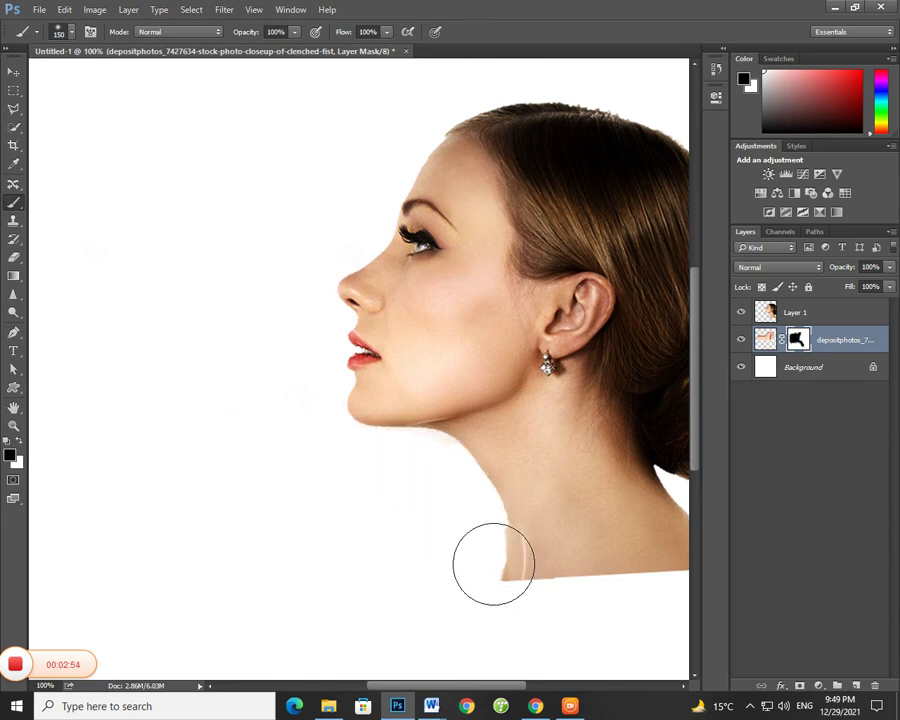
# Select both image layers with a Move-tool marquee
pyautogui.moveTo(589, 532)
pyautogui.mouseDown()
pyautogui.moveTo(490, 492)
pyautogui.moveTo(454, 488)
pyautogui.moveTo(494, 484)
pyautogui.mouseUp()
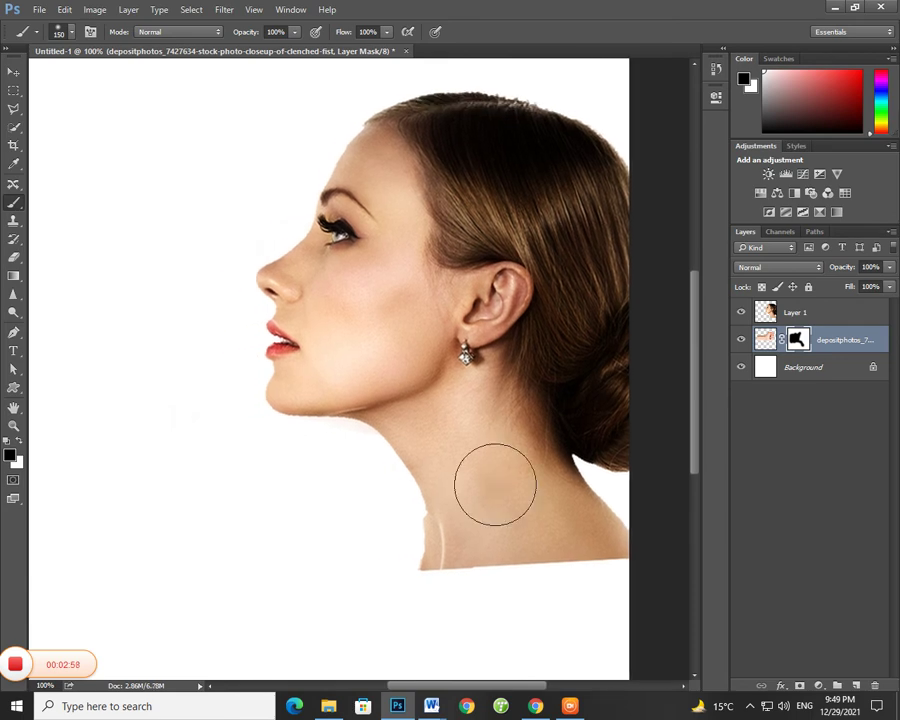
pyautogui.press('v')
pyautogui.moveTo(135, 79); pyautogui.dragTo(548, 587)
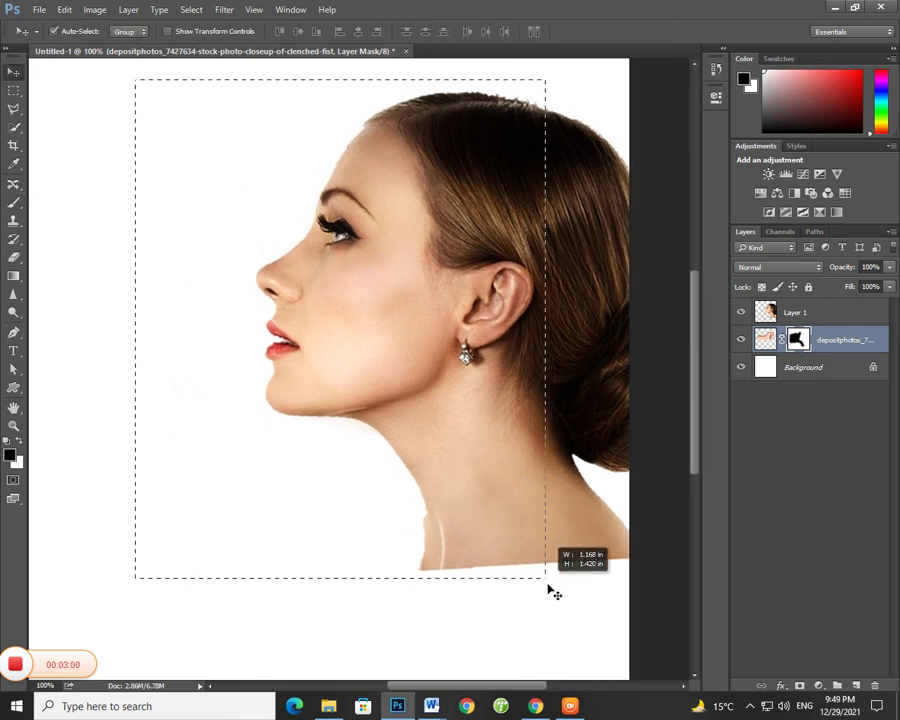
# Shift both layers left, set the face layer to 34% opacity, and add a face mask
pyautogui.moveTo(474, 437); pyautogui.dragTo(322, 428)
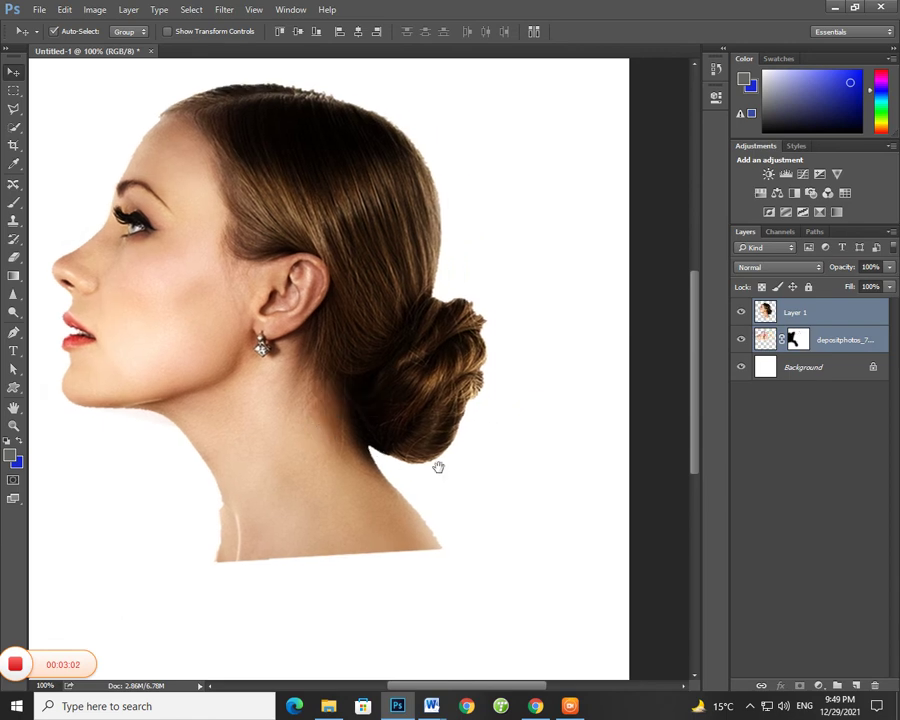
pyautogui.moveTo(438, 467); pyautogui.dragTo(532, 468)
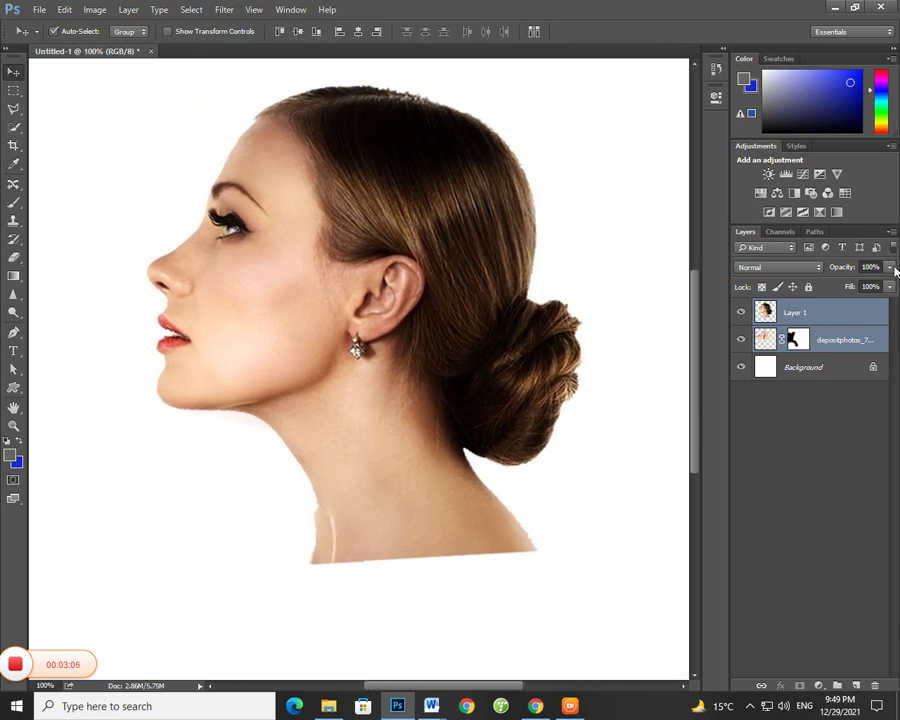
pyautogui.click(820, 322)
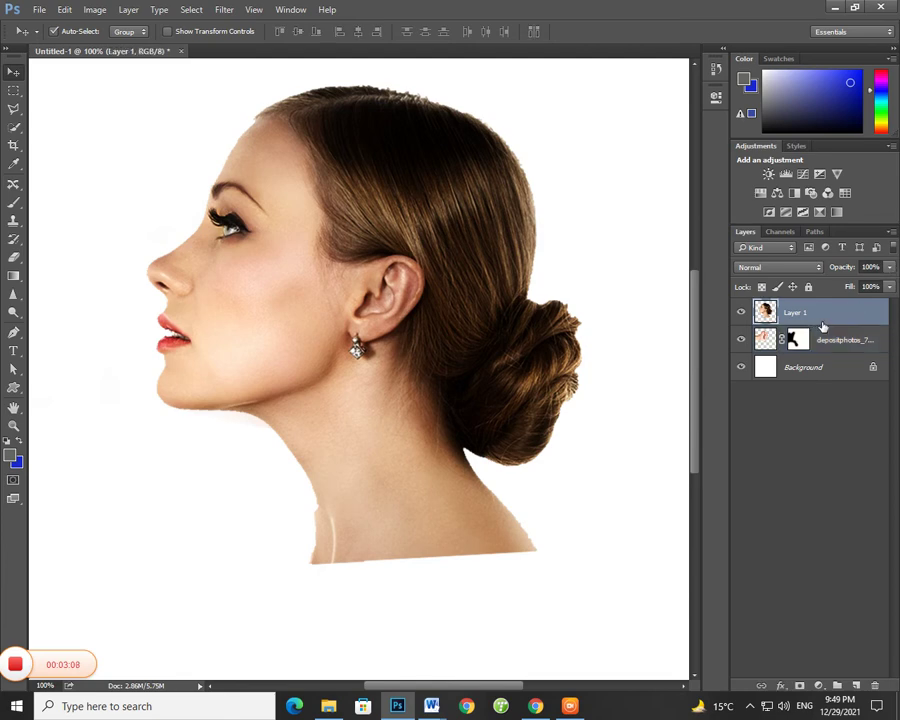
pyautogui.moveTo(889, 267)
pyautogui.mouseDown()
pyautogui.moveTo(865, 288)
pyautogui.moveTo(844, 288)
pyautogui.mouseUp()
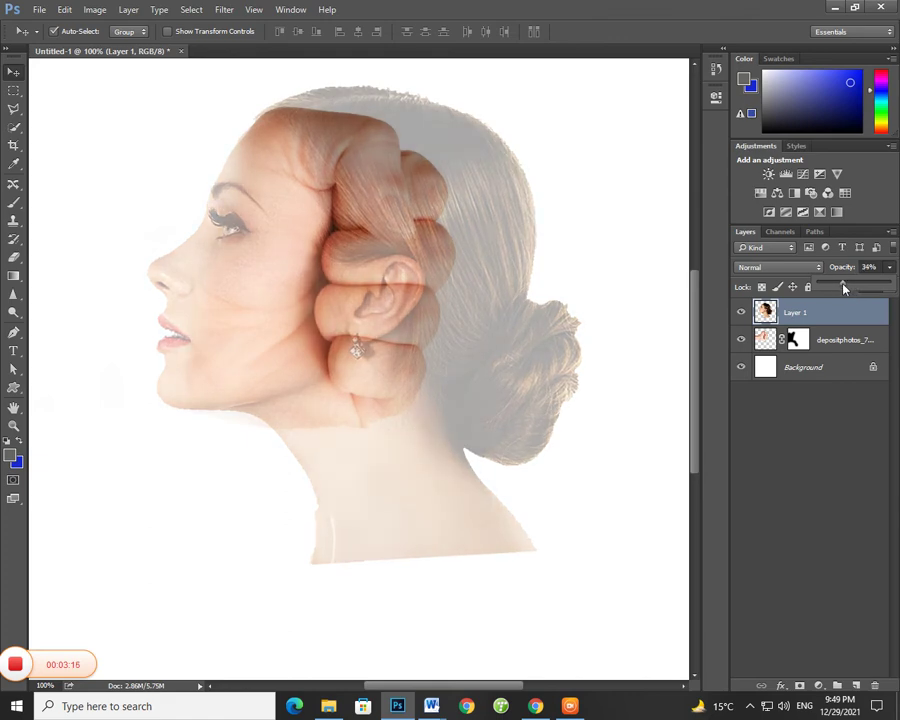
pyautogui.moveTo(248, 362); pyautogui.dragTo(247, 370)
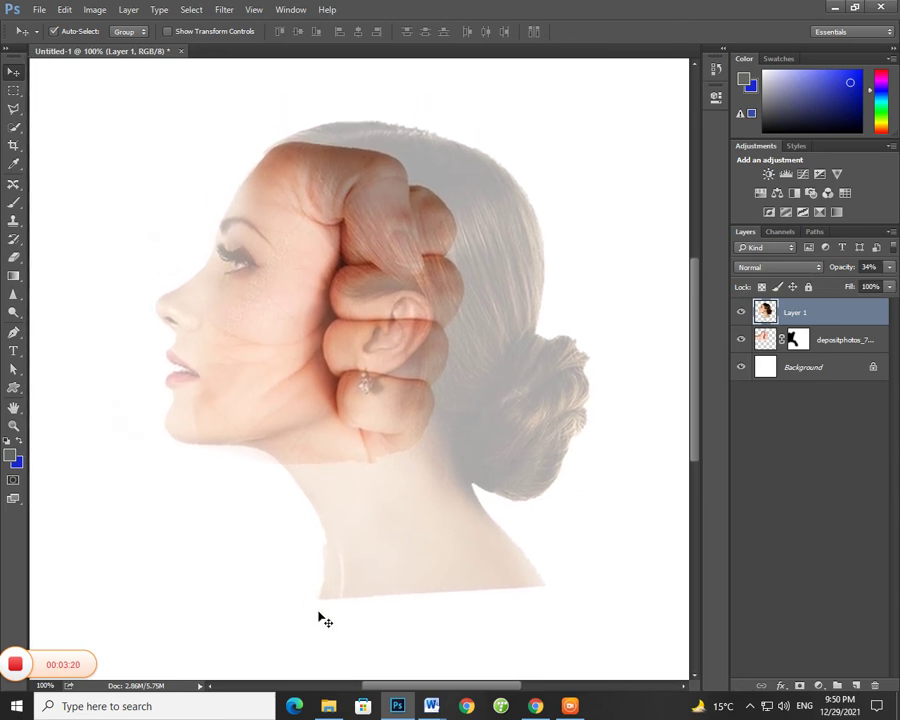
pyautogui.click(798, 686)
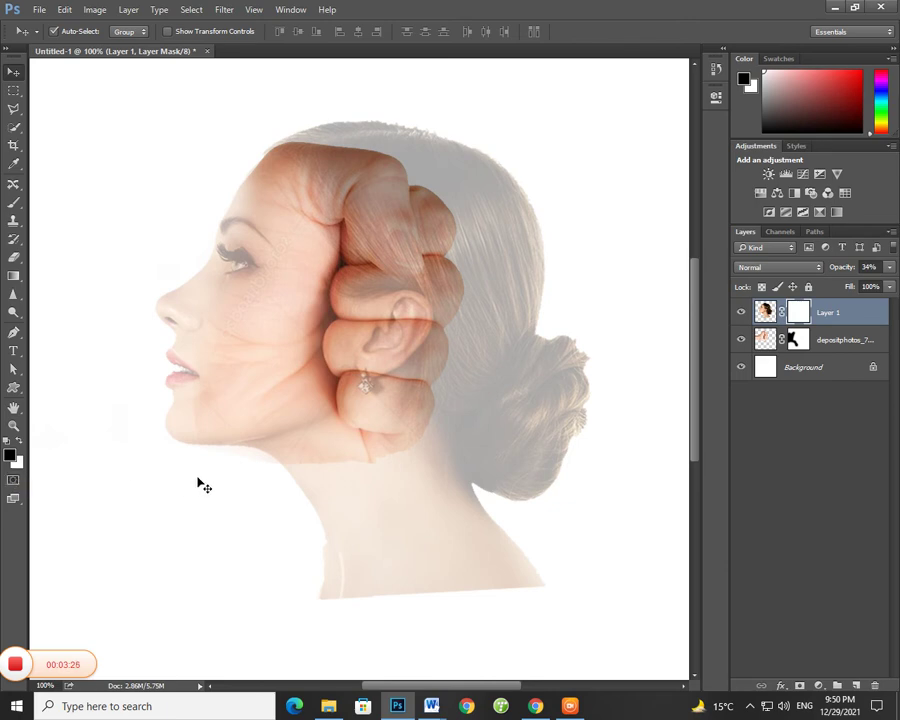
# Paint the face mask to fade the neck, bun and ear while keeping the knuckles solid
pyautogui.click(13, 204)
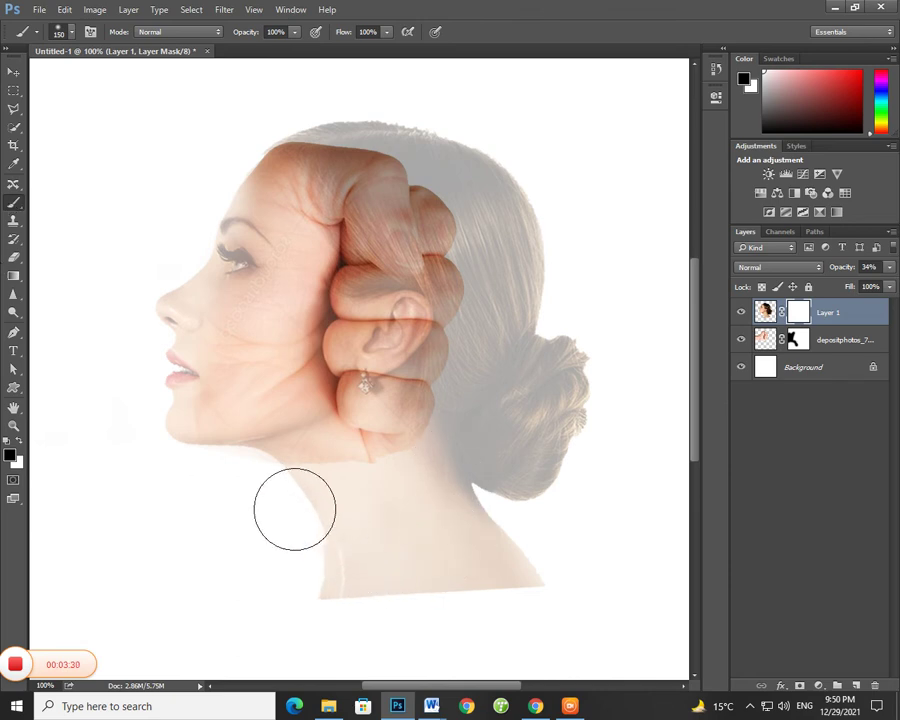
pyautogui.moveTo(290, 506); pyautogui.dragTo(400, 580)
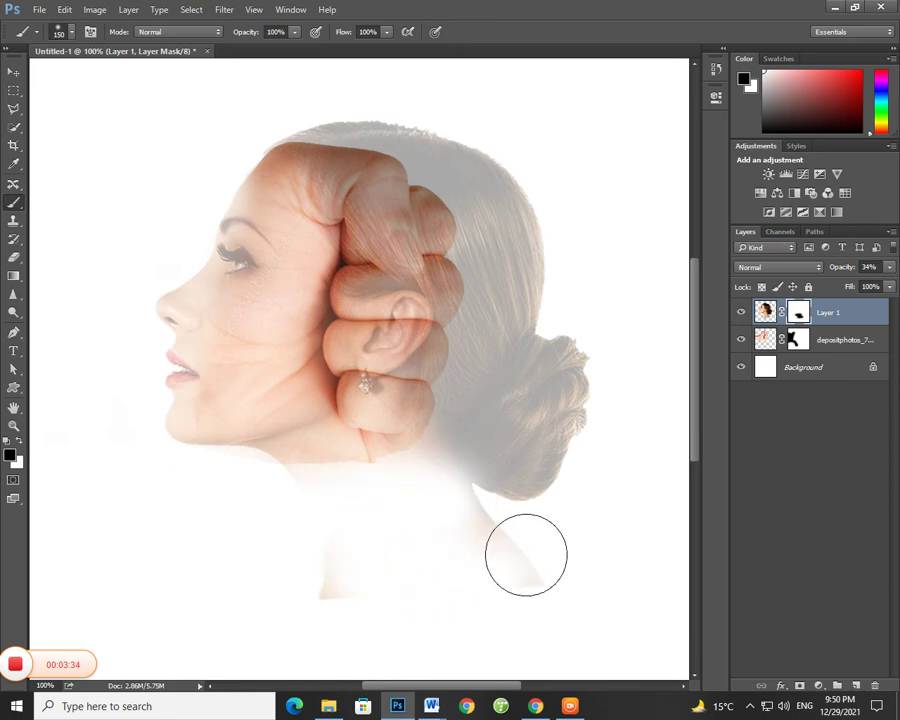
pyautogui.moveTo(524, 548)
pyautogui.mouseDown()
pyautogui.moveTo(542, 396)
pyautogui.moveTo(583, 417)
pyautogui.moveTo(497, 475)
pyautogui.moveTo(528, 225)
pyautogui.moveTo(484, 146)
pyautogui.moveTo(404, 100)
pyautogui.mouseUp()
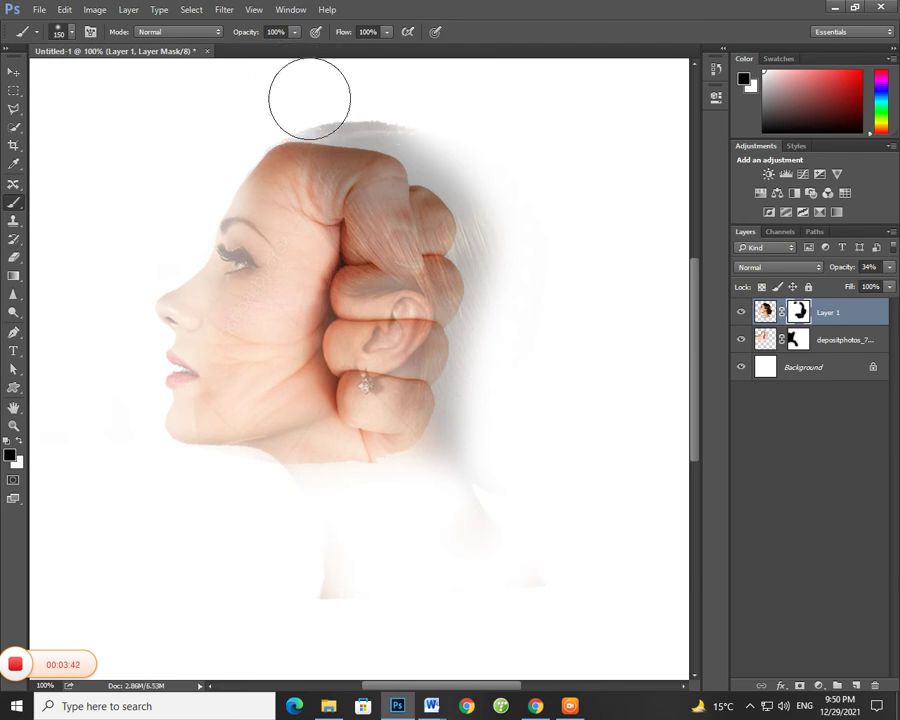
pyautogui.moveTo(431, 112)
pyautogui.mouseDown()
pyautogui.moveTo(492, 237)
pyautogui.moveTo(433, 512)
pyautogui.mouseUp()
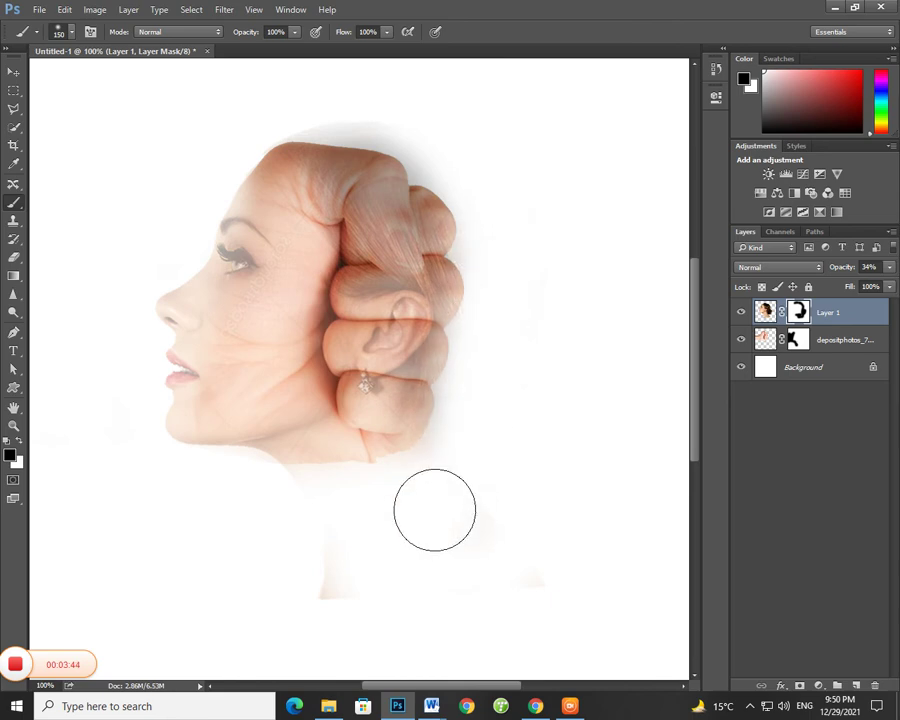
pyautogui.moveTo(435, 440)
pyautogui.mouseDown()
pyautogui.moveTo(438, 254)
pyautogui.moveTo(406, 290)
pyautogui.moveTo(410, 210)
pyautogui.moveTo(394, 234)
pyautogui.moveTo(380, 190)
pyautogui.moveTo(340, 150)
pyautogui.moveTo(370, 225)
pyautogui.moveTo(317, 205)
pyautogui.moveTo(333, 203)
pyautogui.mouseUp()
pyautogui.moveTo(384, 366)
pyautogui.mouseDown()
pyautogui.moveTo(402, 462)
pyautogui.moveTo(438, 342)
pyautogui.moveTo(422, 376)
pyautogui.moveTo(406, 357)
pyautogui.moveTo(434, 341)
pyautogui.moveTo(438, 368)
pyautogui.mouseUp()
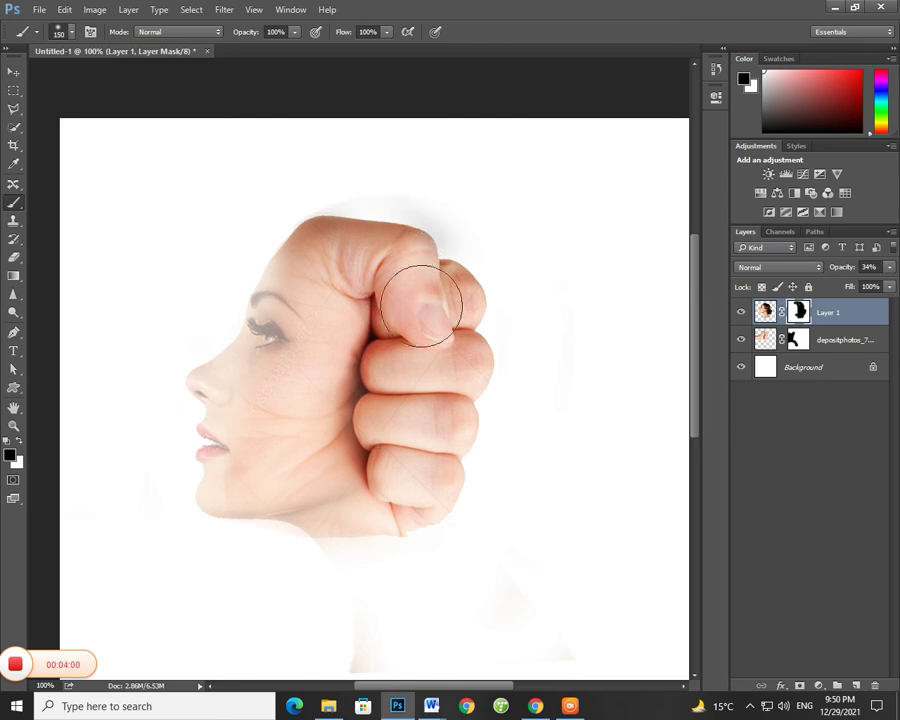
# Raise the face layer back to 100% opacity
pyautogui.click(889, 268)
pyautogui.moveTo(887, 286); pyautogui.dragTo(892, 286)
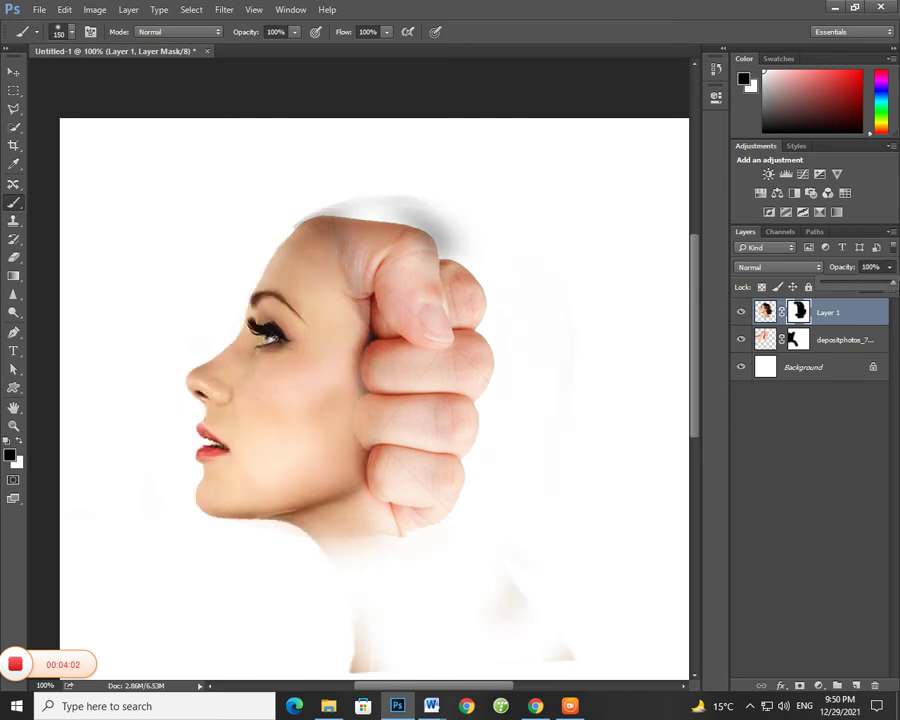
pyautogui.click(387, 216)
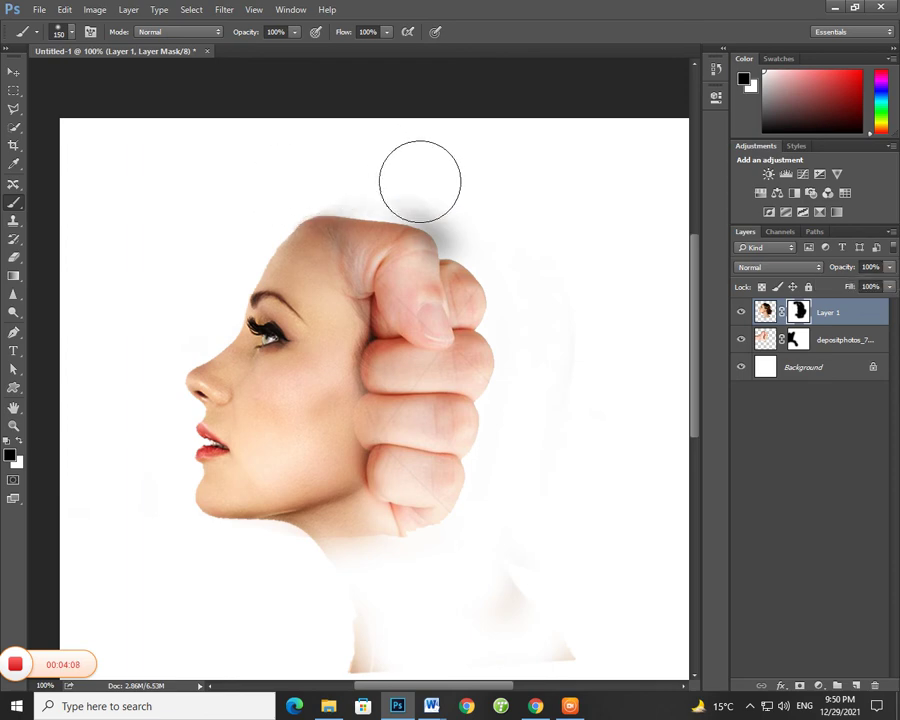
# Paint away the remaining haze above the head and thumb, then deselect the face layer
pyautogui.moveTo(418, 180); pyautogui.dragTo(463, 271)
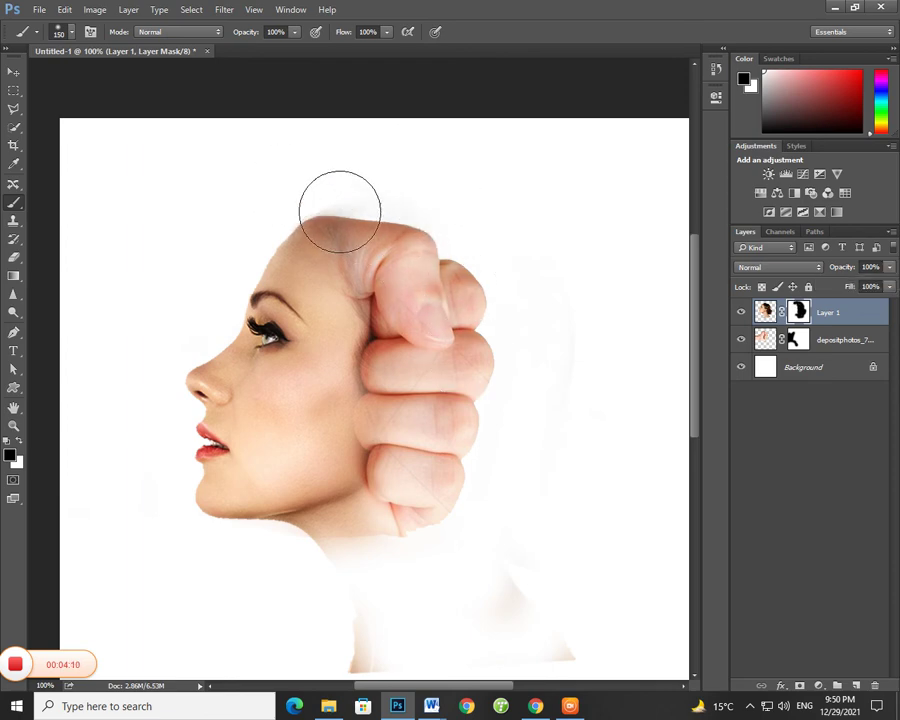
pyautogui.moveTo(341, 200)
pyautogui.mouseDown()
pyautogui.moveTo(369, 235)
pyautogui.moveTo(406, 368)
pyautogui.moveTo(422, 482)
pyautogui.moveTo(426, 432)
pyautogui.moveTo(386, 332)
pyautogui.moveTo(418, 397)
pyautogui.mouseUp()
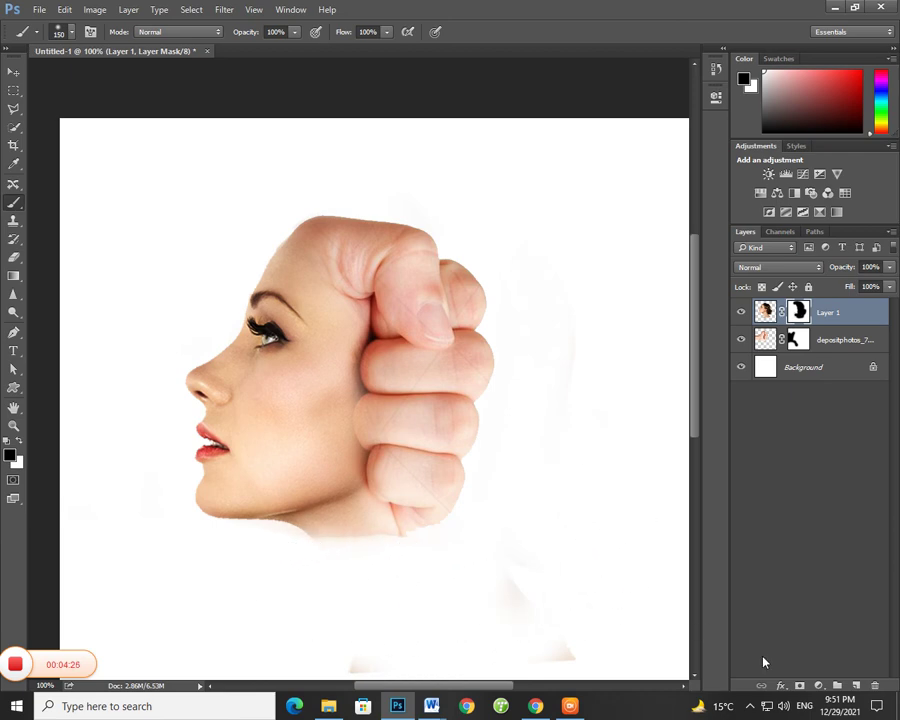
pyautogui.click(818, 601)
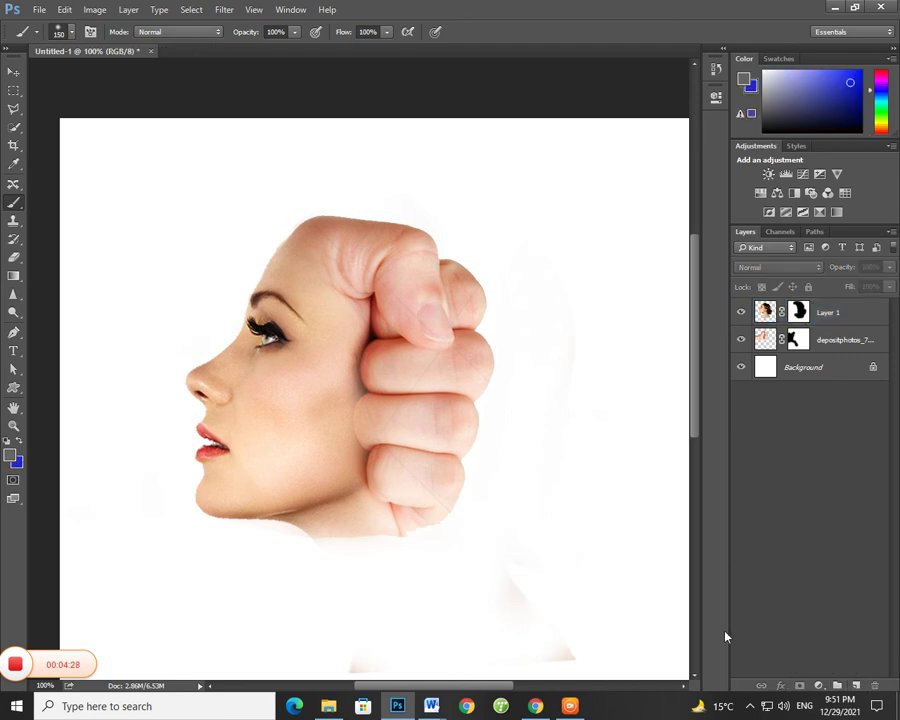
# Create a new layer and fill it with a peach colour sampled from the face's skin
pyautogui.press('v')
pyautogui.click(855, 686)
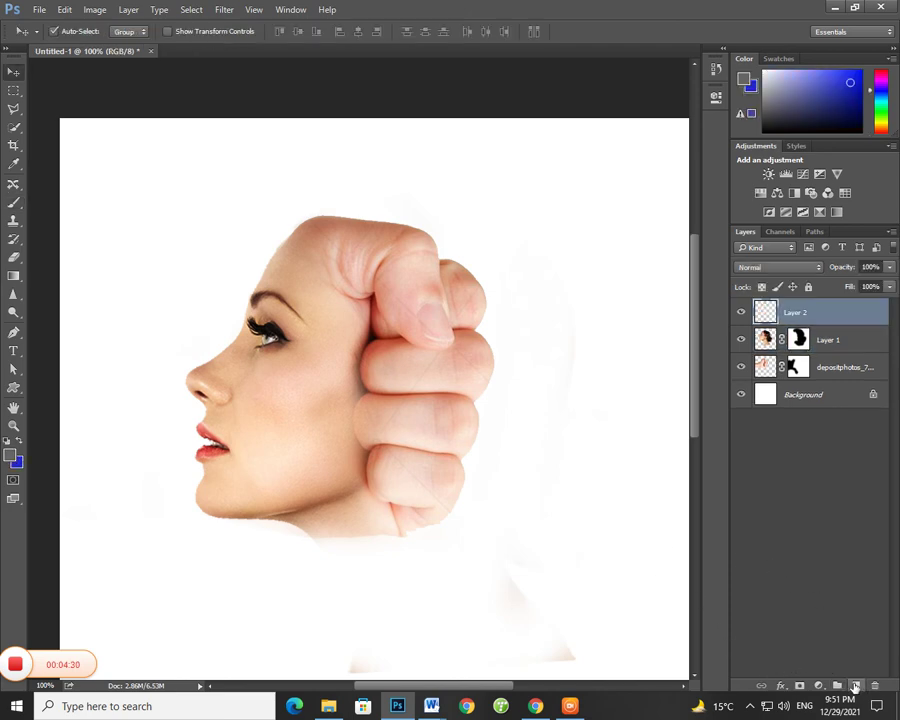
pyautogui.click(9, 455)
pyautogui.click(297, 277)
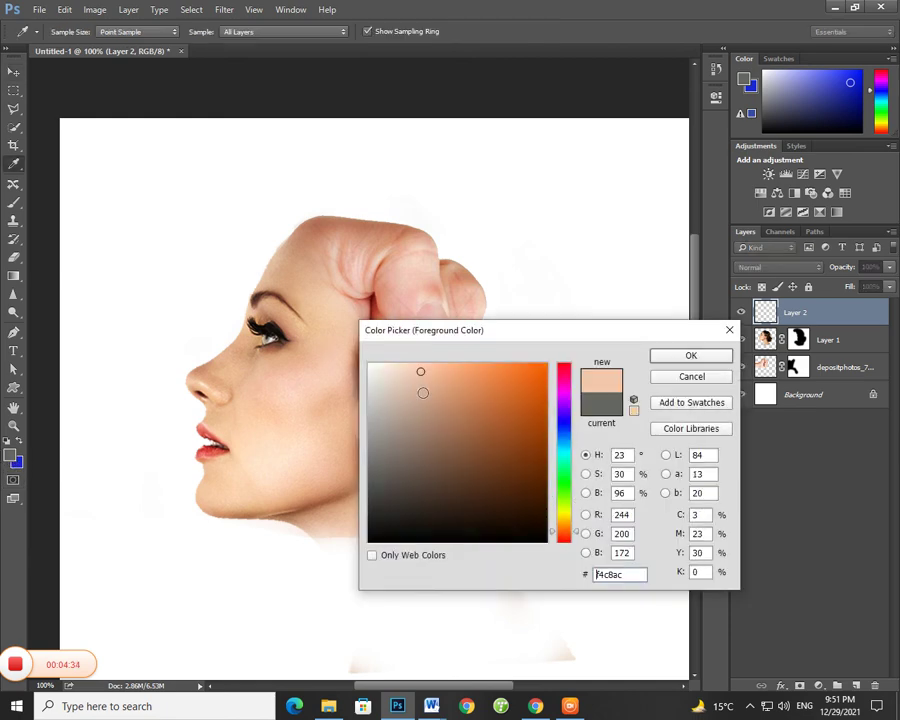
pyautogui.click(676, 357)
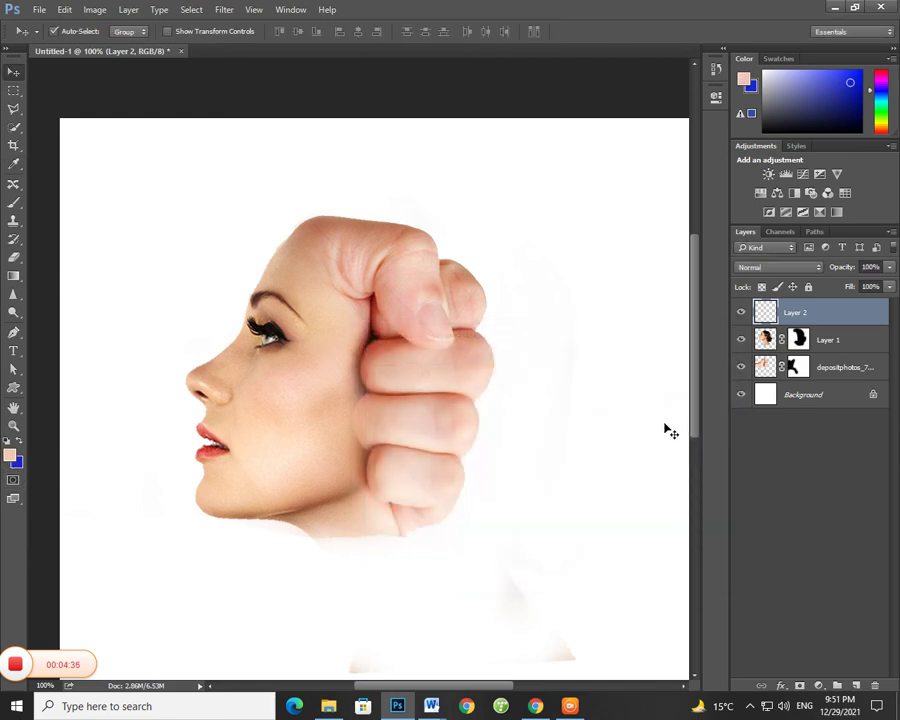
pyautogui.hotkey('alt', 'BackSpace')
# Send the peach layer below the face and fist layers and lock it
pyautogui.hotkey('ctrl', '[')
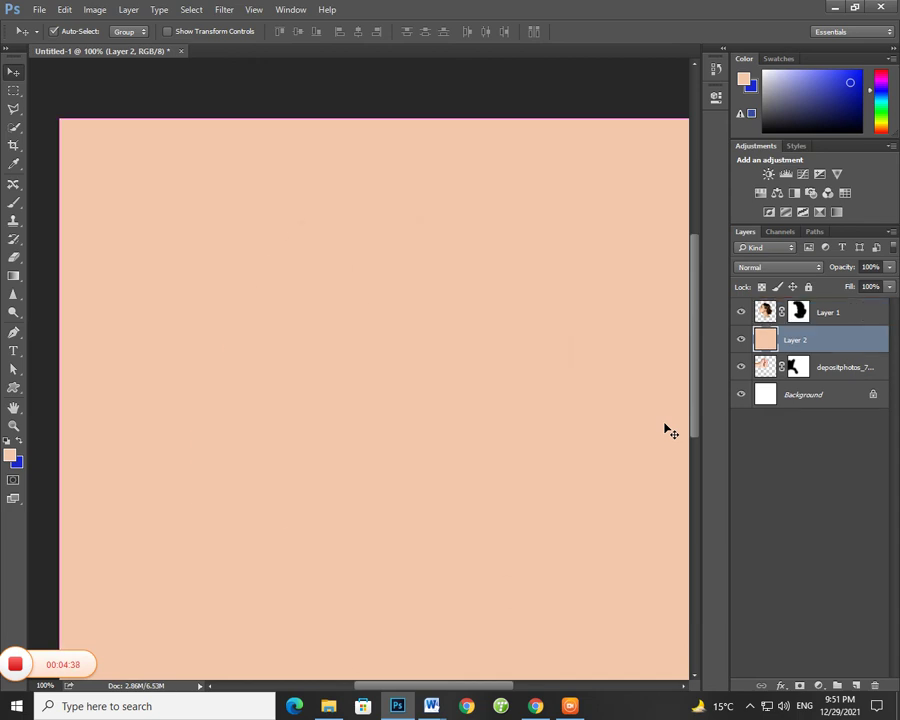
pyautogui.hotkey('ctrl', '[')
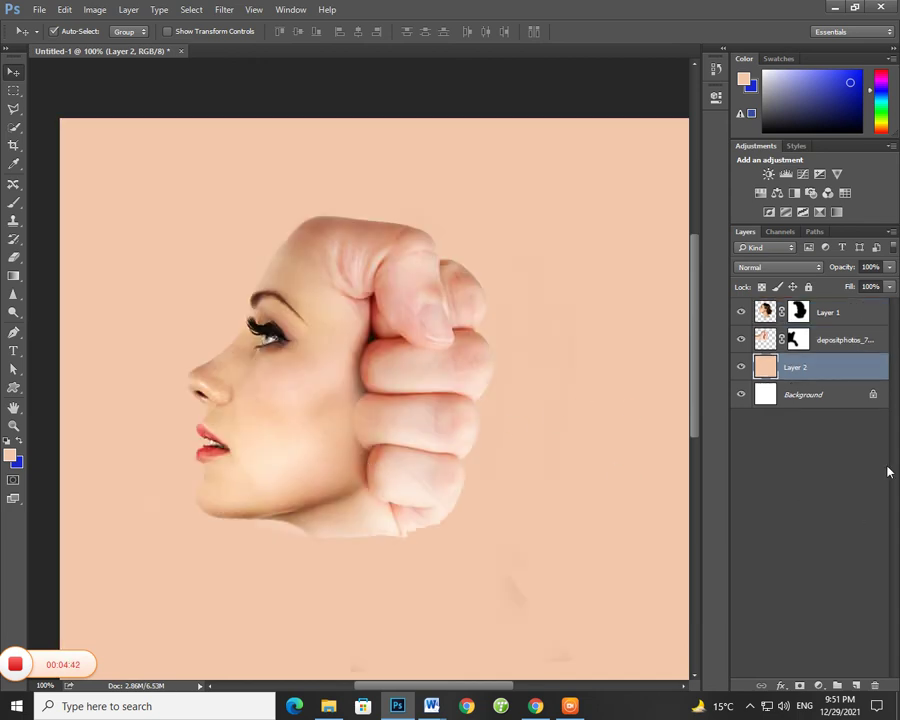
pyautogui.click(808, 287)
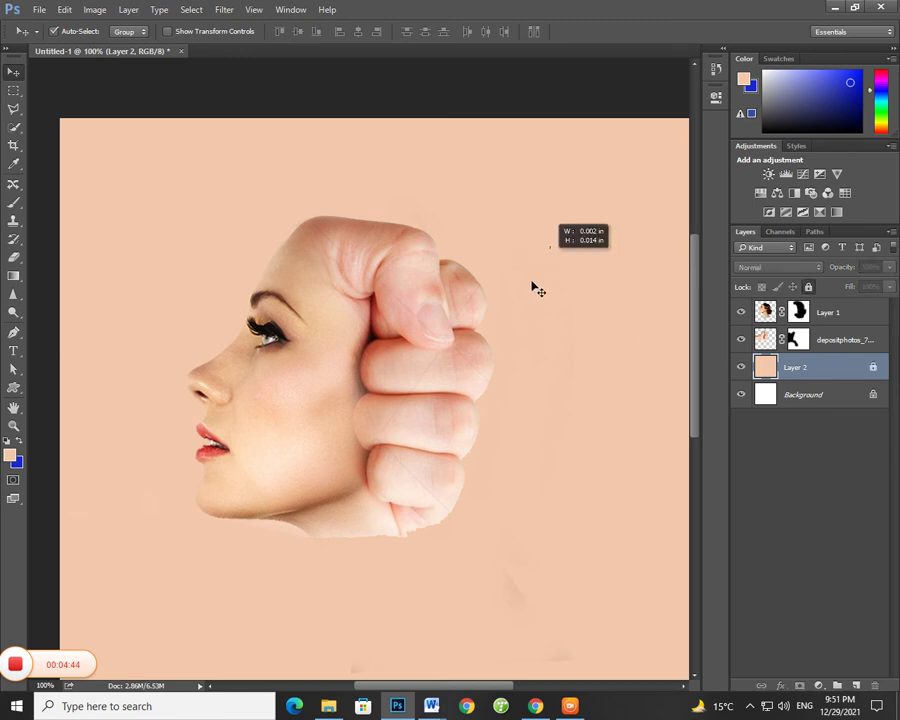
# Rotate the face and fist layers together by about 2 degrees
pyautogui.moveTo(535, 287); pyautogui.dragTo(230, 534)
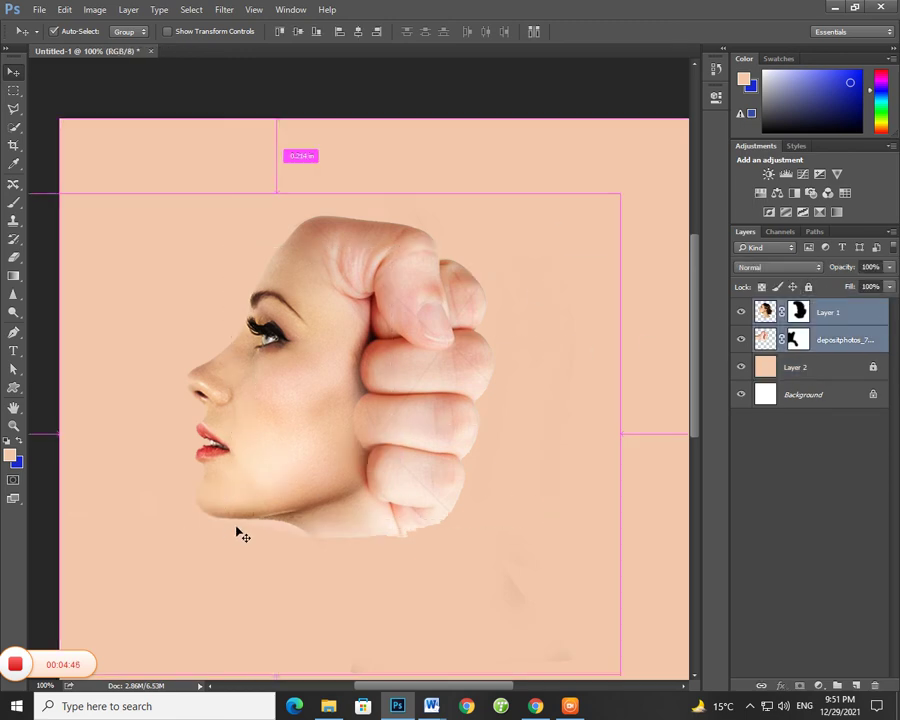
pyautogui.hotkey('ctrl', 't')
pyautogui.moveTo(635, 186); pyautogui.dragTo(632, 169)
pyautogui.press('Return')
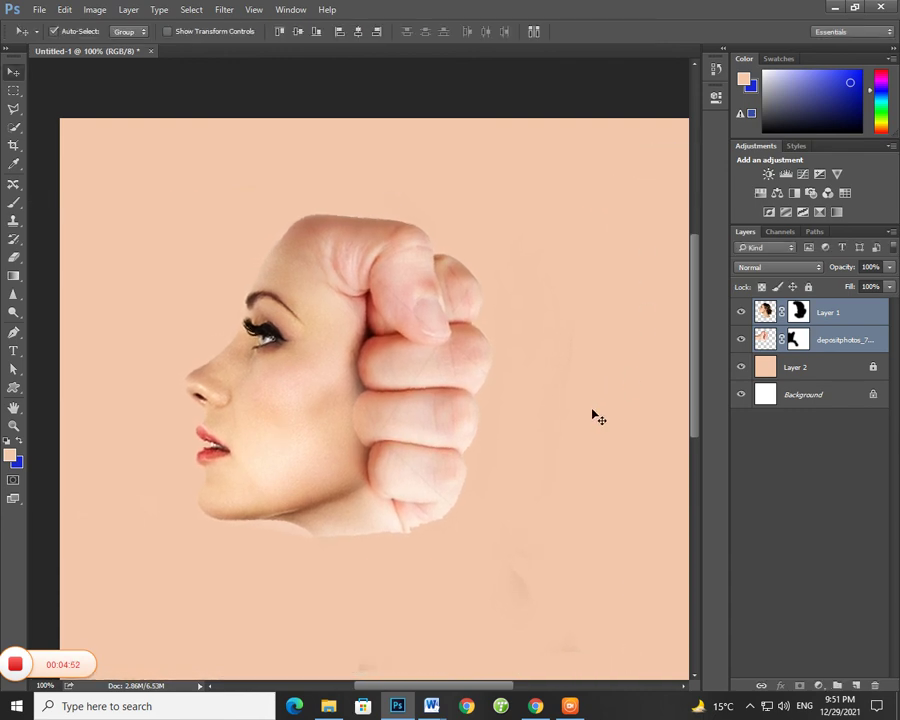
pyautogui.click(757, 316)
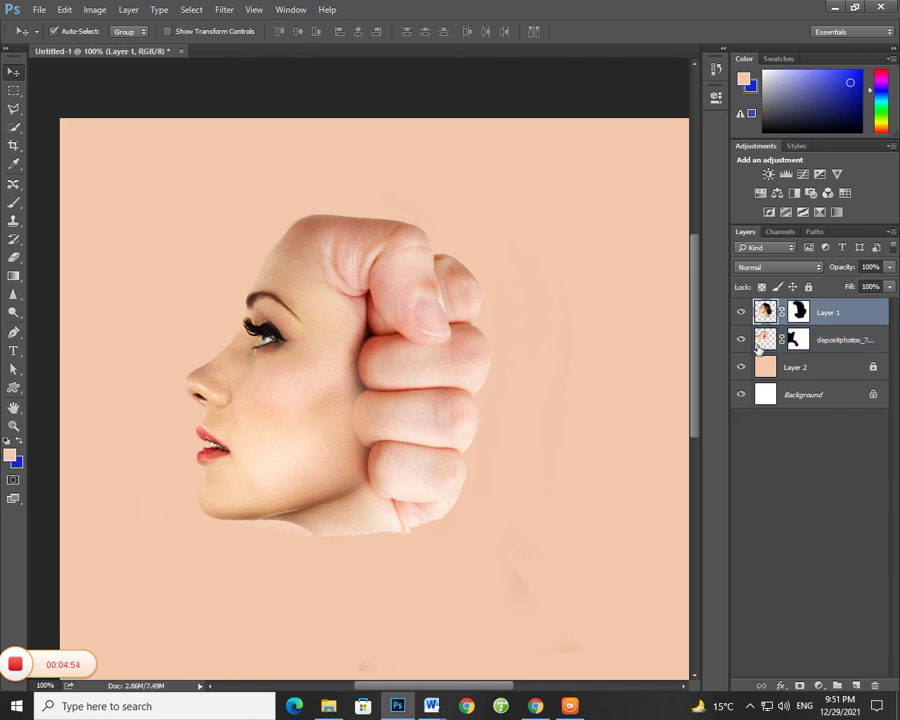
pyautogui.click(390, 404)
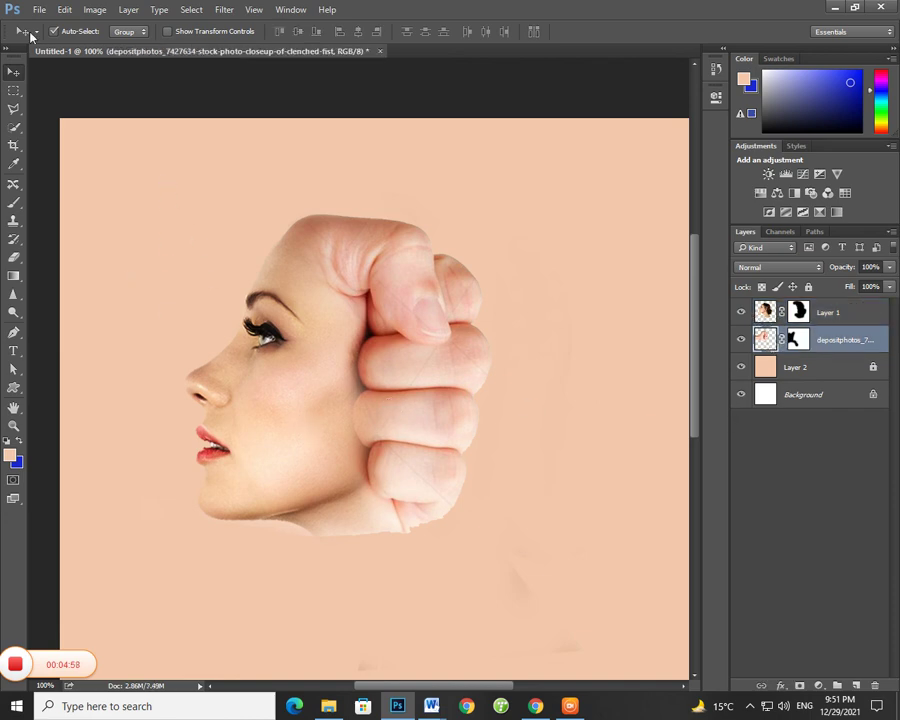
# Apply a Curves adjustment to the fist layer, raising input 36 to output 49
pyautogui.click(131, 12)
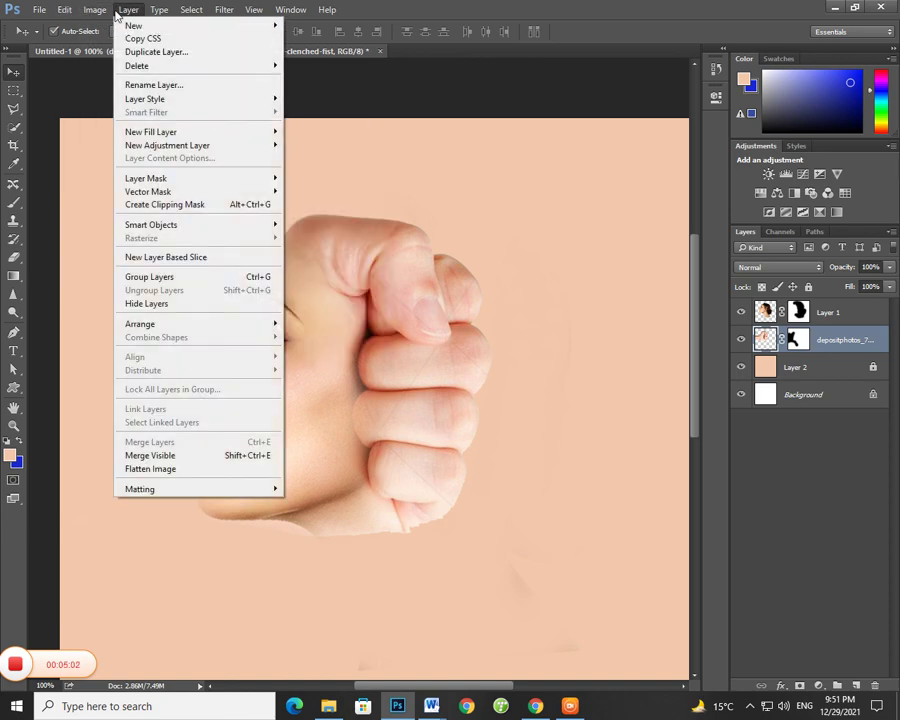
pyautogui.moveTo(113, 45)
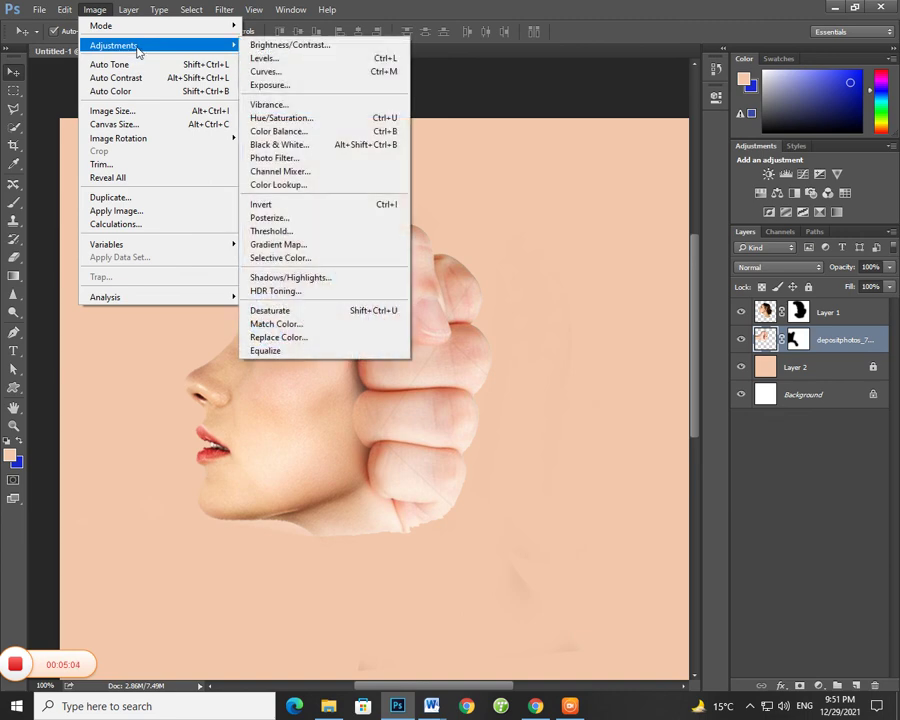
pyautogui.click(280, 73)
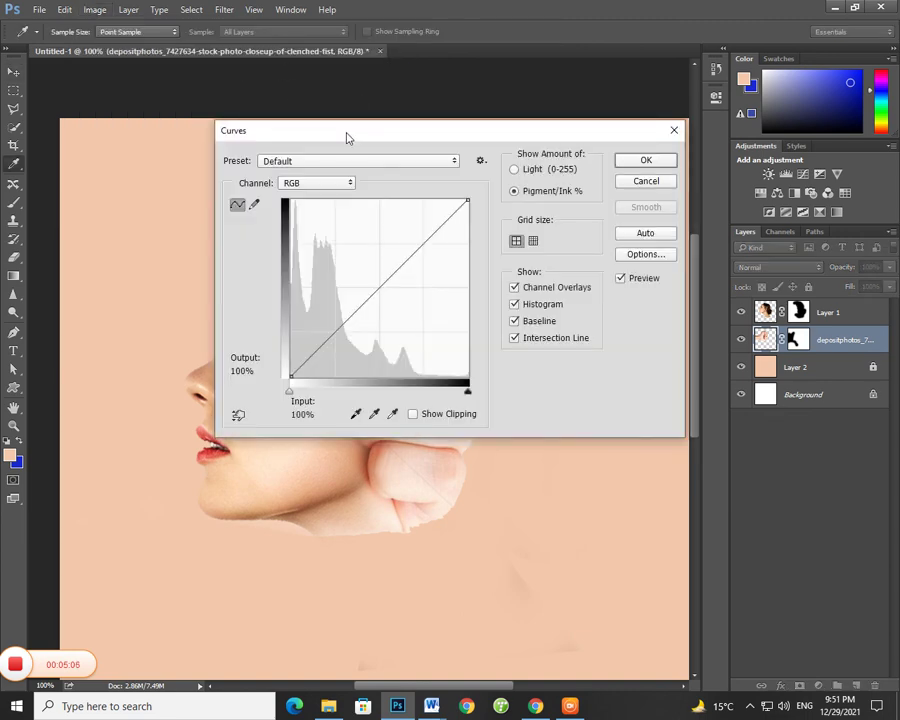
pyautogui.moveTo(345, 137); pyautogui.dragTo(681, 136)
pyautogui.moveTo(711, 297)
pyautogui.mouseDown()
pyautogui.moveTo(697, 281)
pyautogui.moveTo(676, 283)
pyautogui.moveTo(692, 291)
pyautogui.mouseUp()
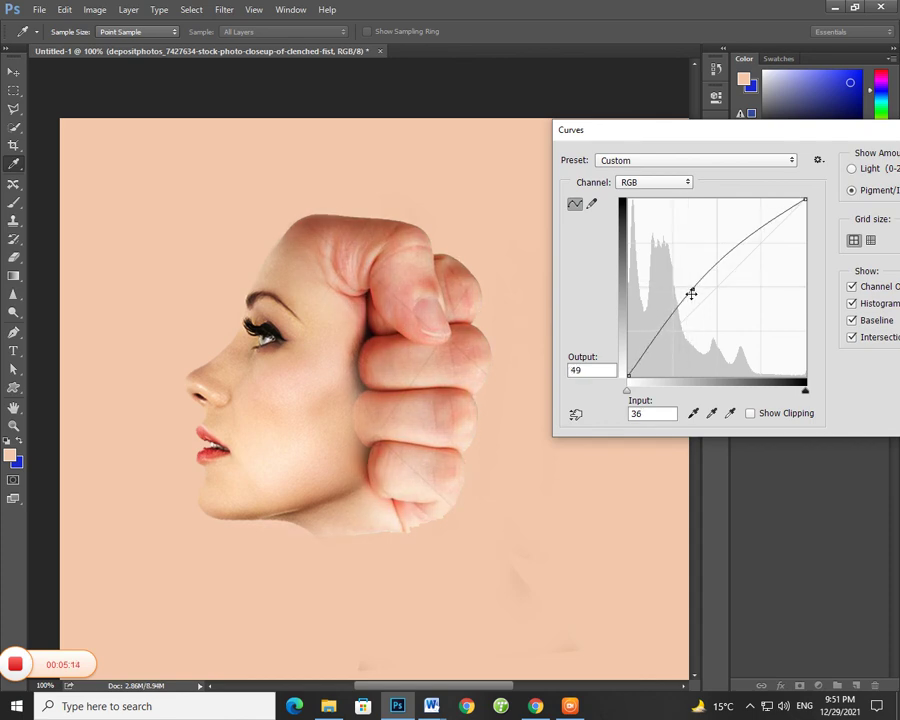
pyautogui.moveTo(849, 135); pyautogui.dragTo(737, 140)
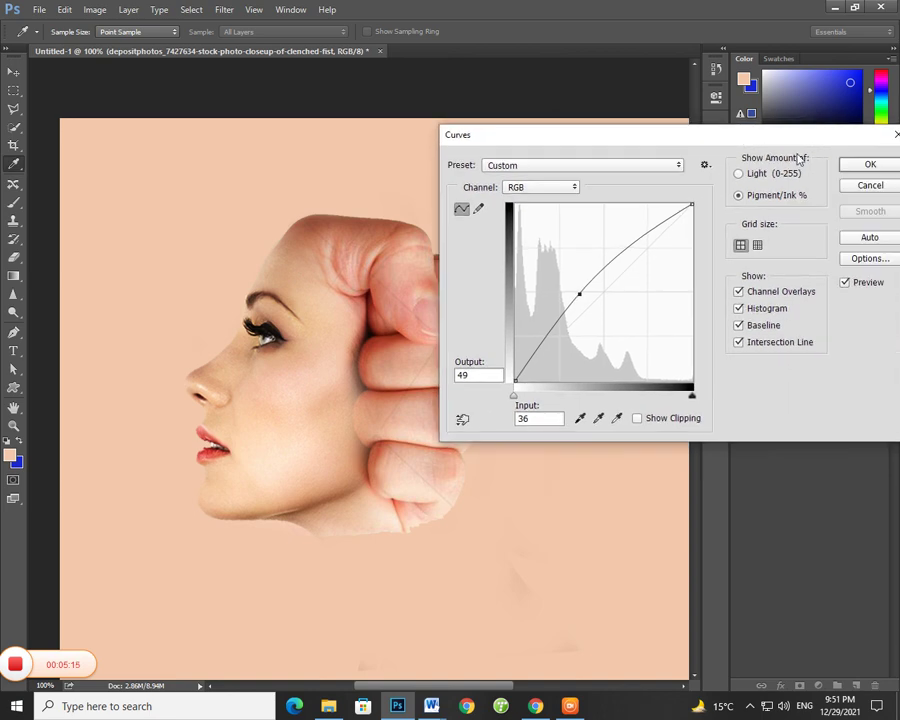
pyautogui.click(868, 165)
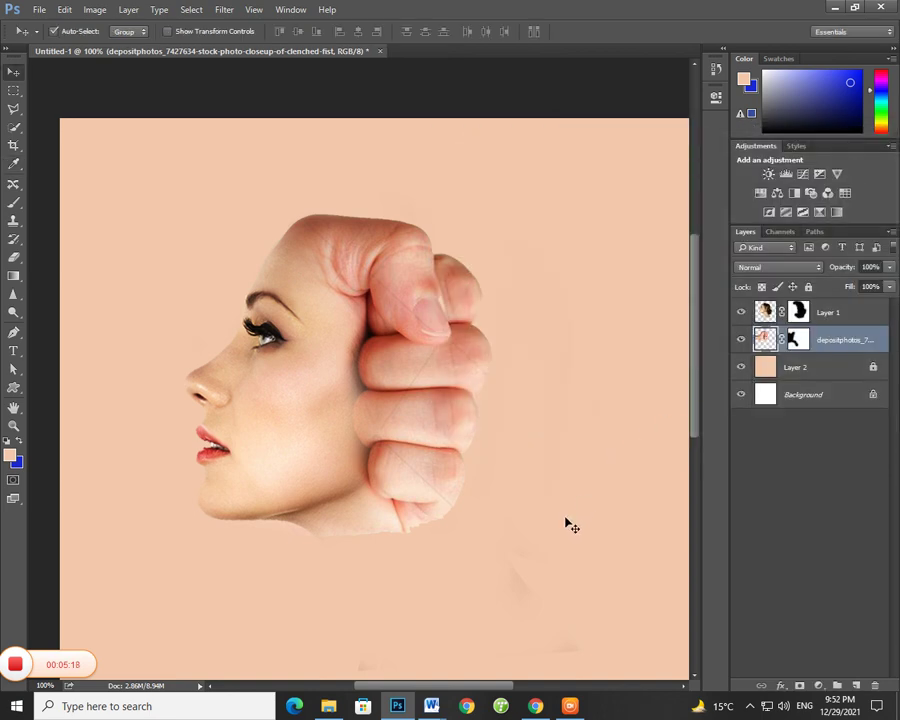
# Rotate the face and fist layers 0.83° counter-clockwise and scale them together to 106.65%
pyautogui.moveTo(507, 500); pyautogui.dragTo(445, 445)
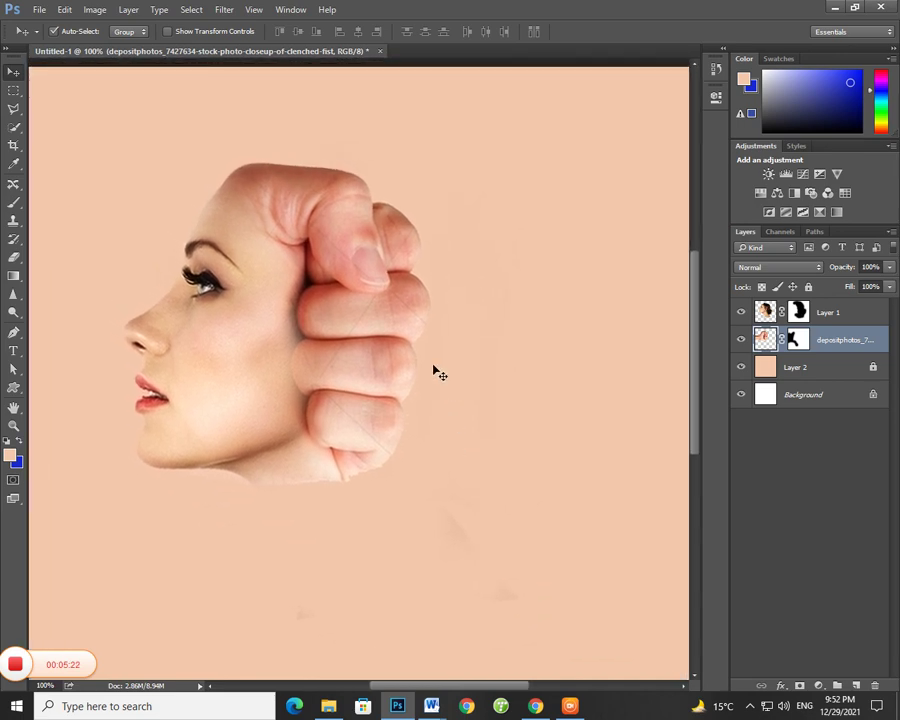
pyautogui.moveTo(496, 187); pyautogui.dragTo(150, 547)
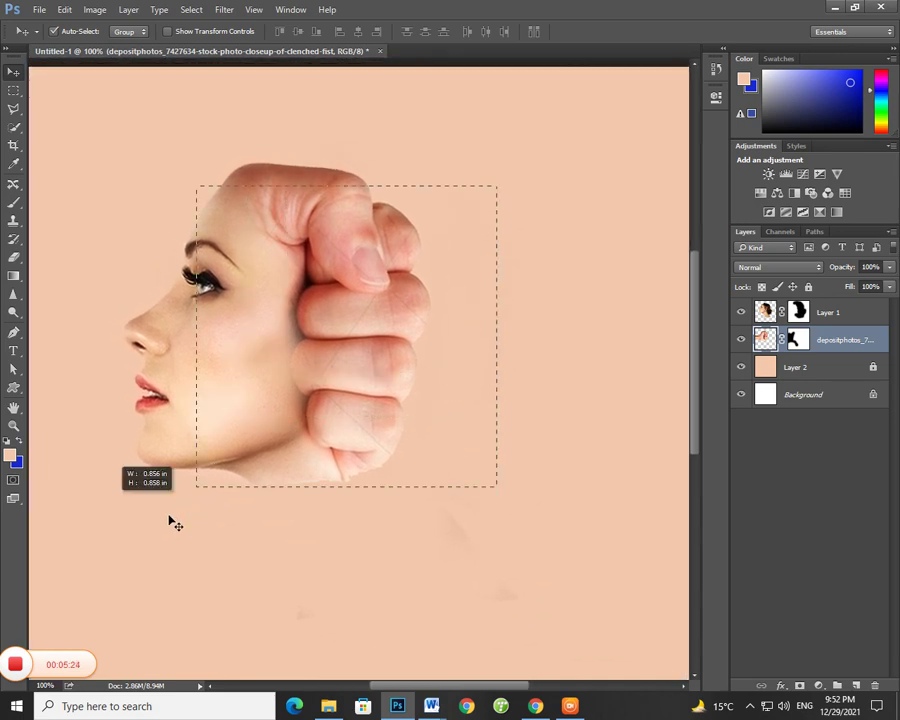
pyautogui.hotkey('ctrl', 't')
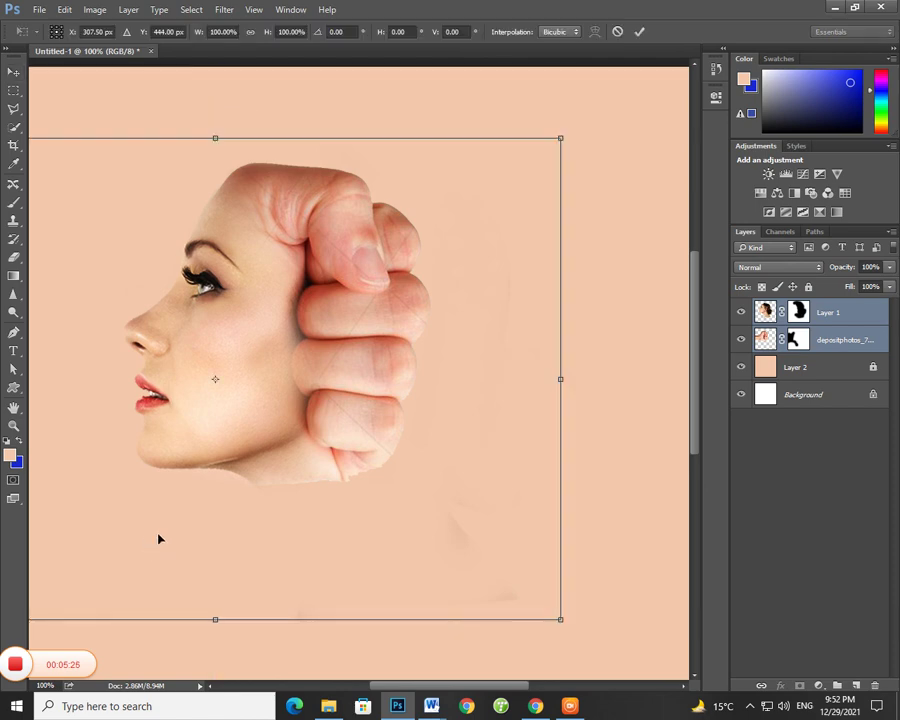
pyautogui.moveTo(577, 129); pyautogui.dragTo(577, 127)
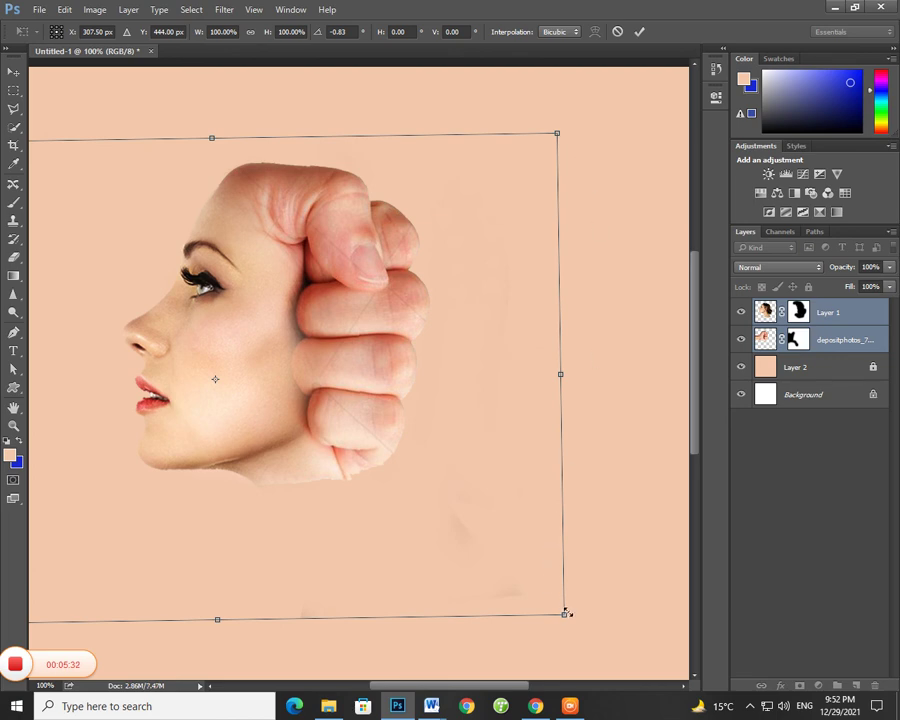
pyautogui.moveTo(570, 616); pyautogui.dragTo(612, 646)
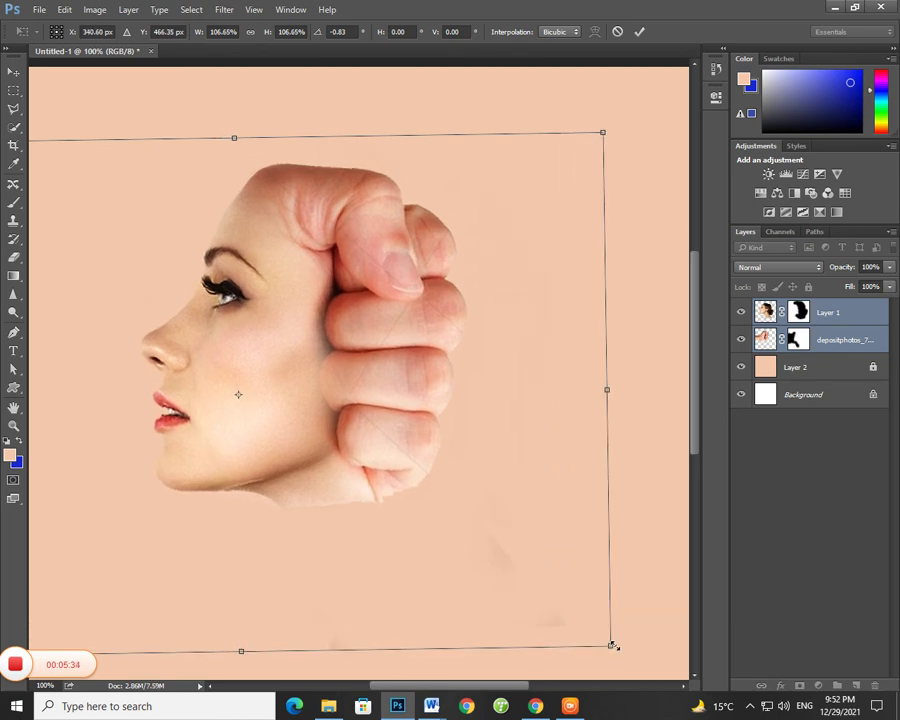
pyautogui.press('Return')
pyautogui.click(592, 527)
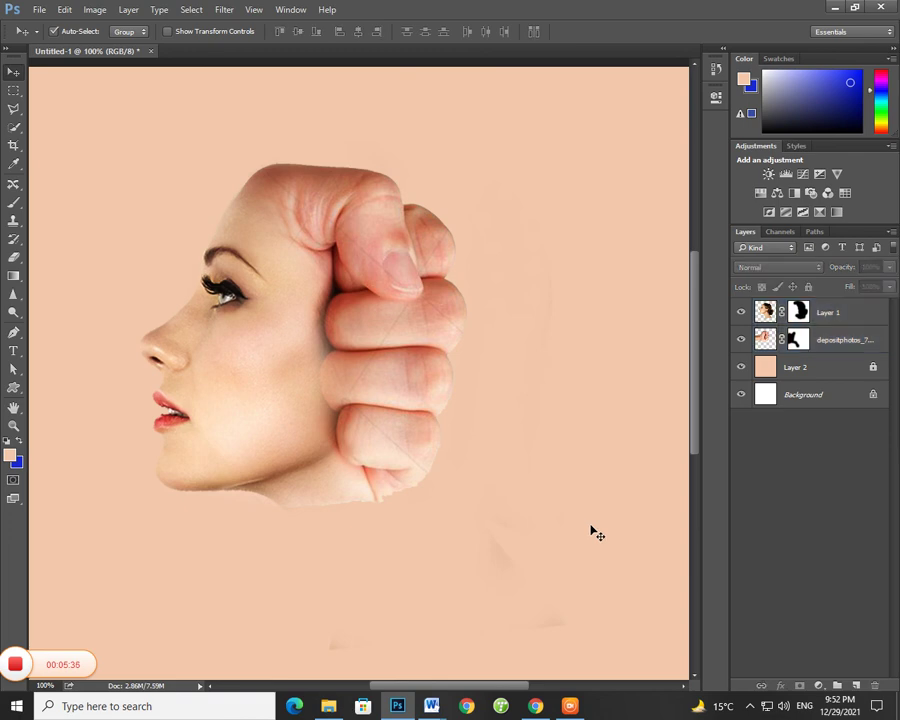